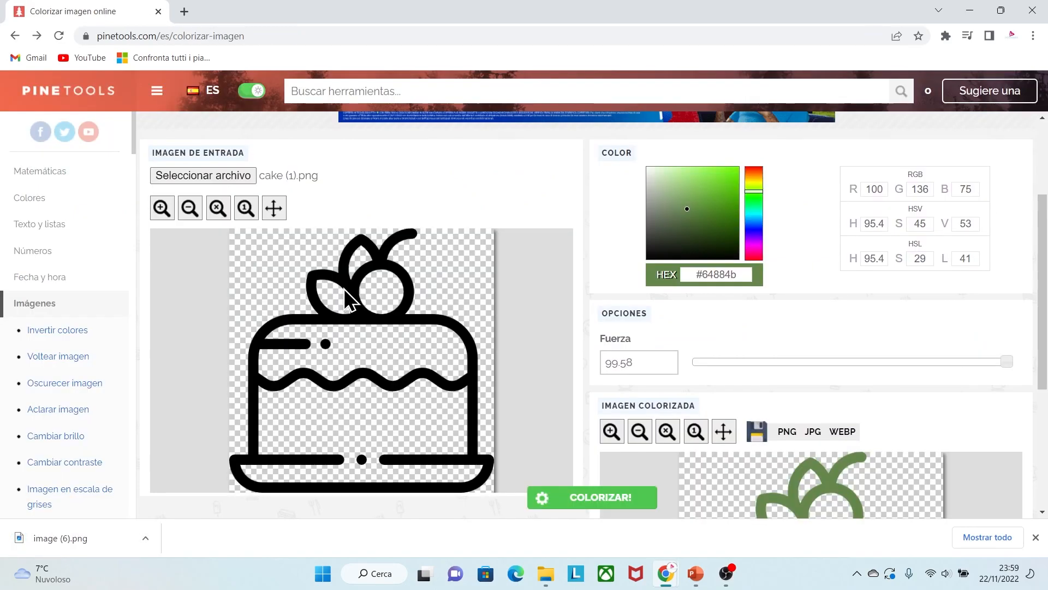
Load bakery (1).png from the MUESTRA INSTAGRAM folder as the input image to colorize
left_click(221, 176)
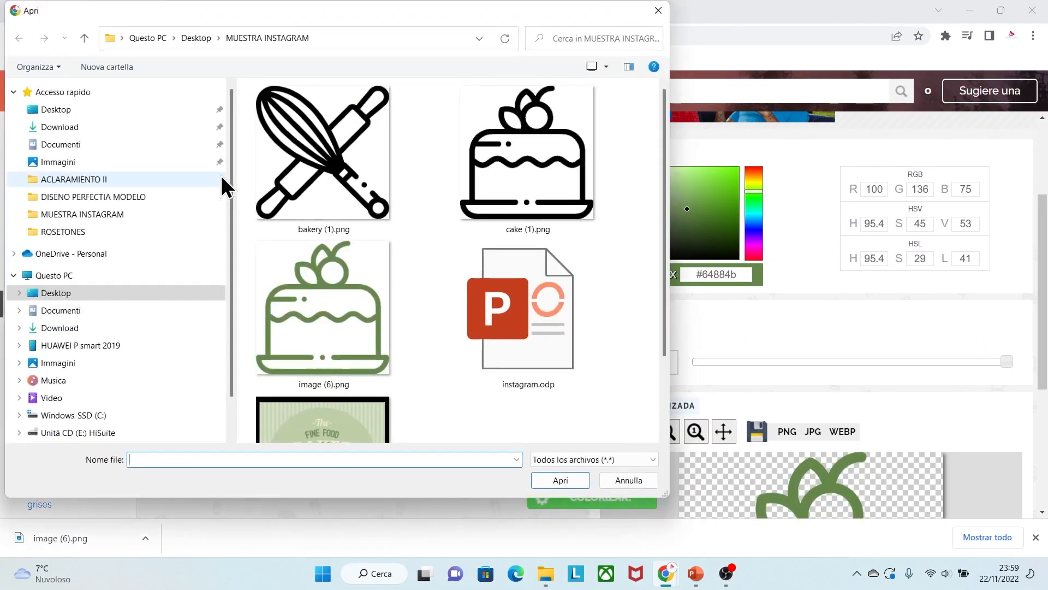
left_click(339, 170)
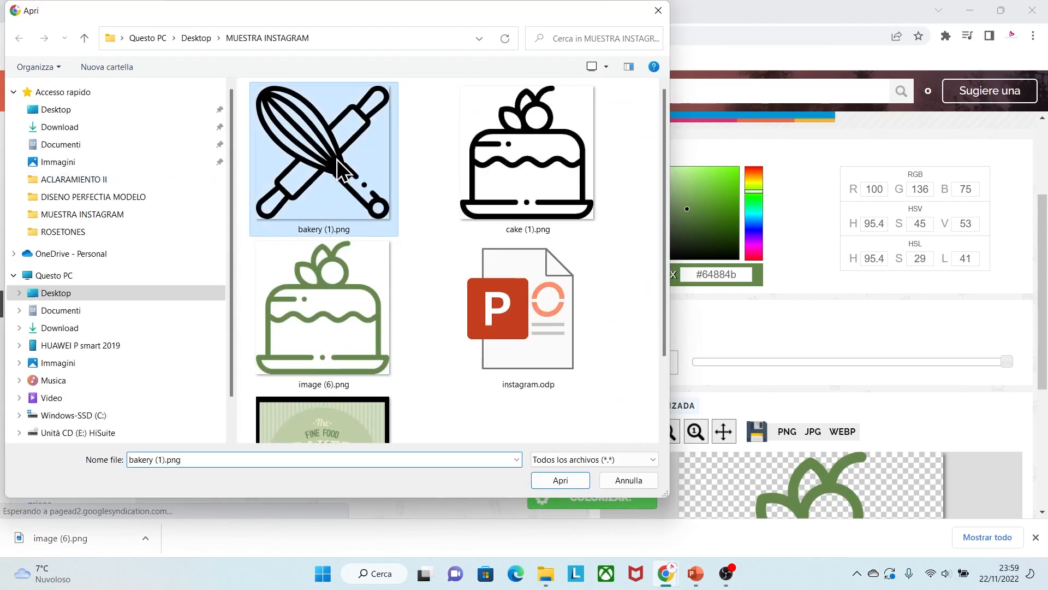
left_click(552, 479)
Colorize the whisk and rolling pin image with #64884b at strength 100 and save the result as PNG
scroll(889, 440, "down", 2)
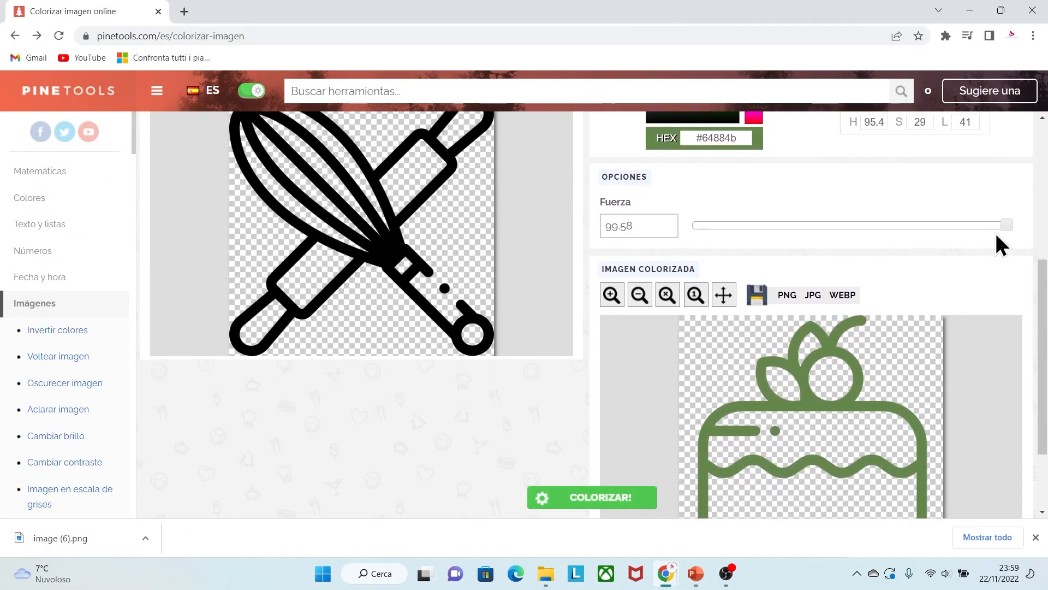
left_click_drag(1007, 221, 1014, 220)
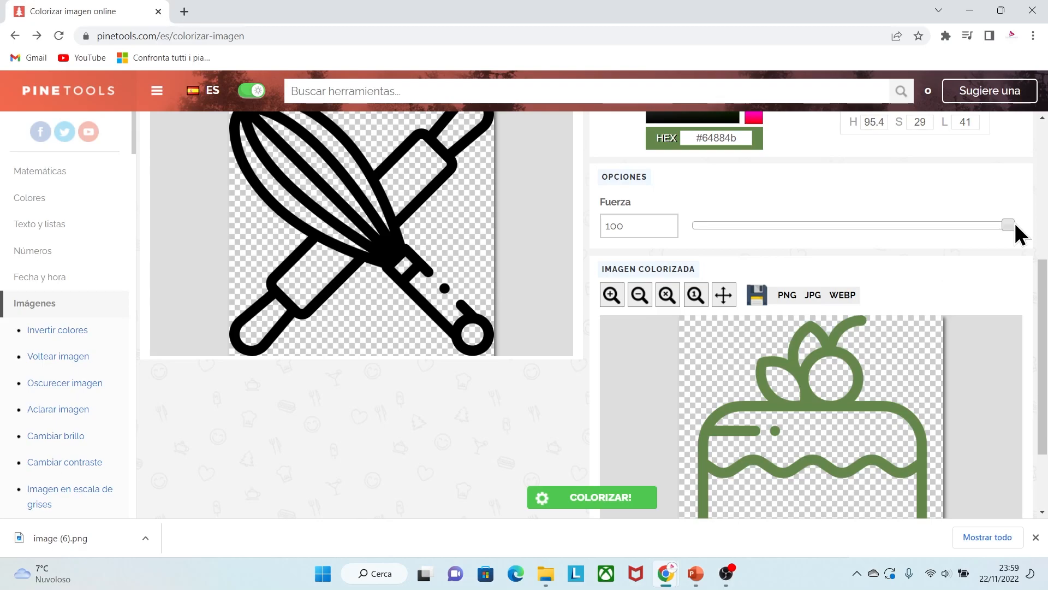
left_click(623, 502)
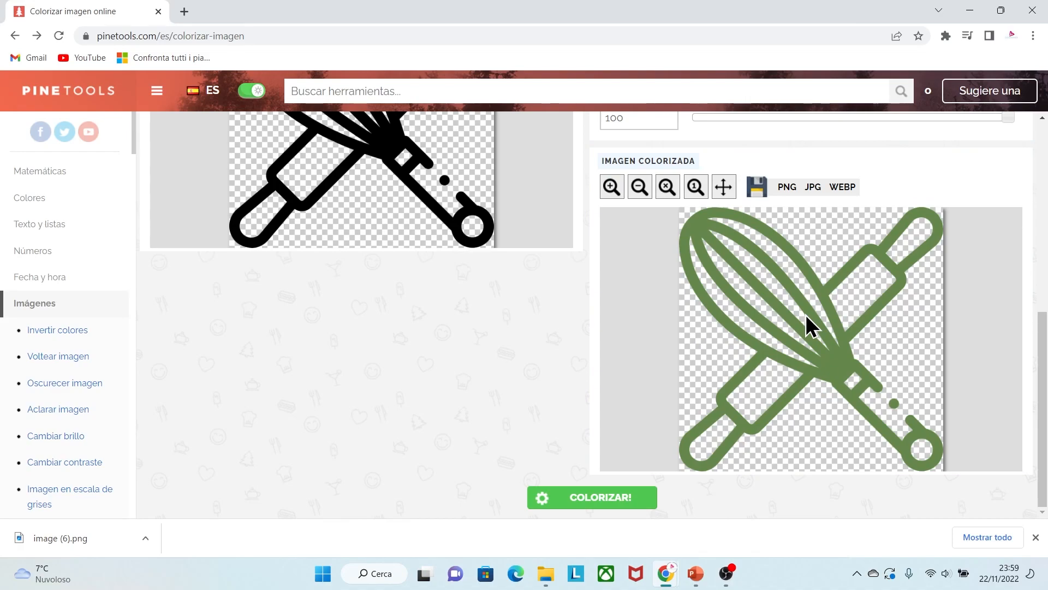
left_click(786, 187)
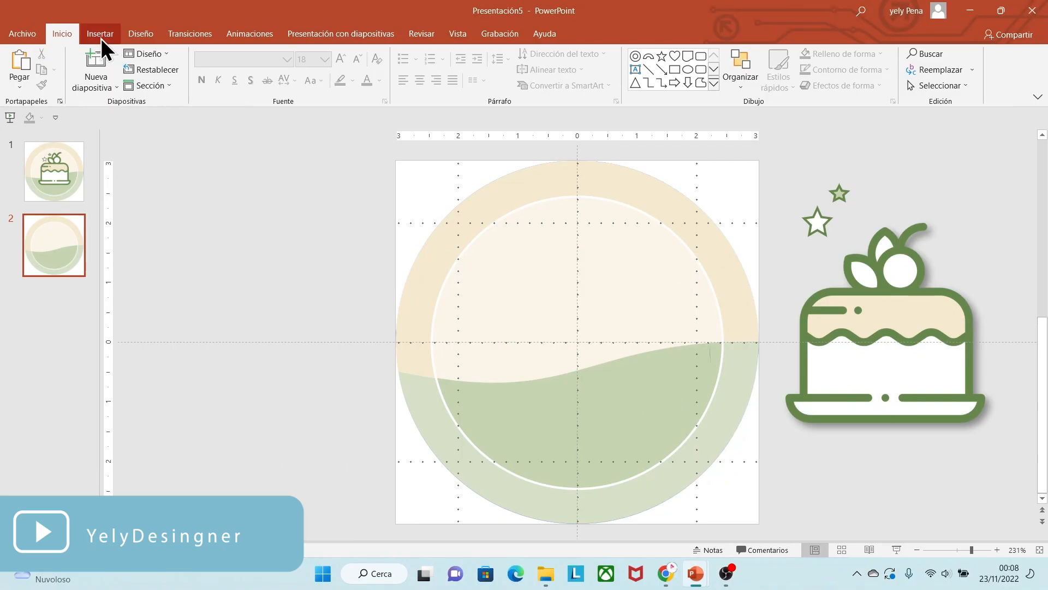
Insert image (7).png, the green whisk and rolling pin icon, from the MUESTRA INSTAGRAM folder on slide 2
left_click(101, 38)
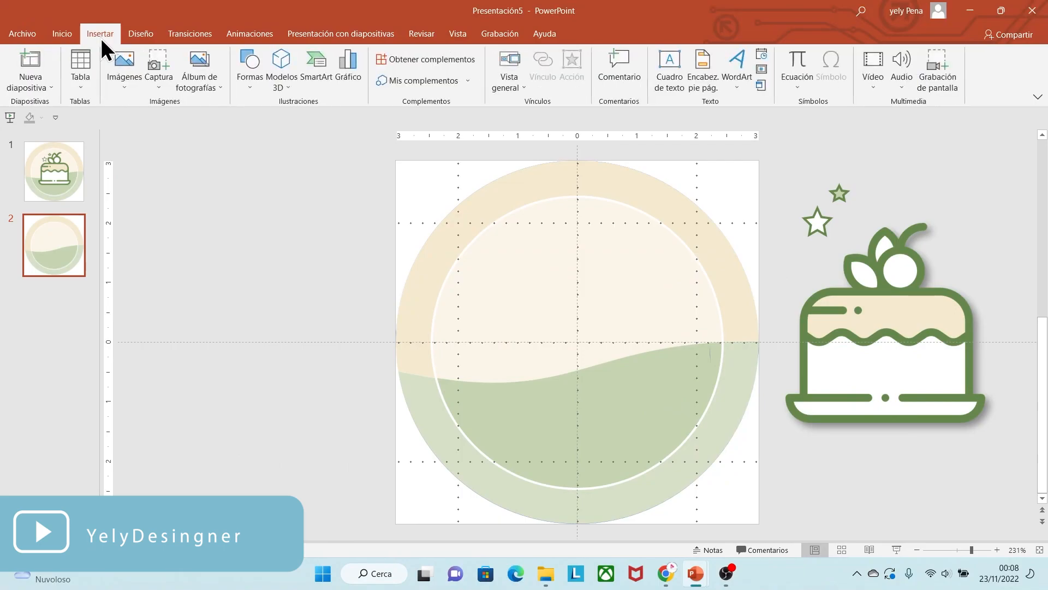
left_click(115, 79)
left_click(129, 118)
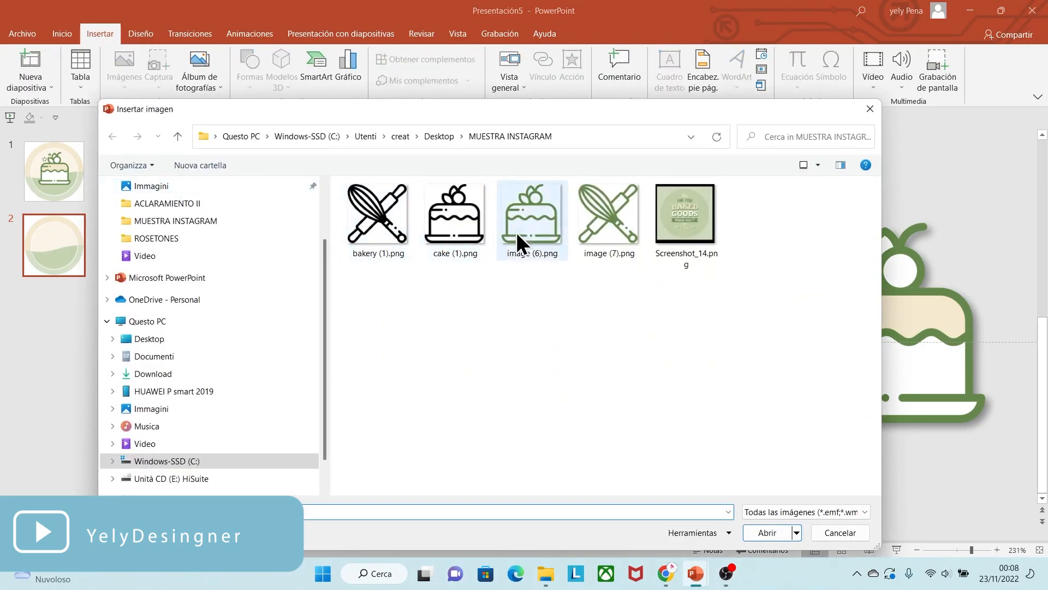
left_click(604, 228)
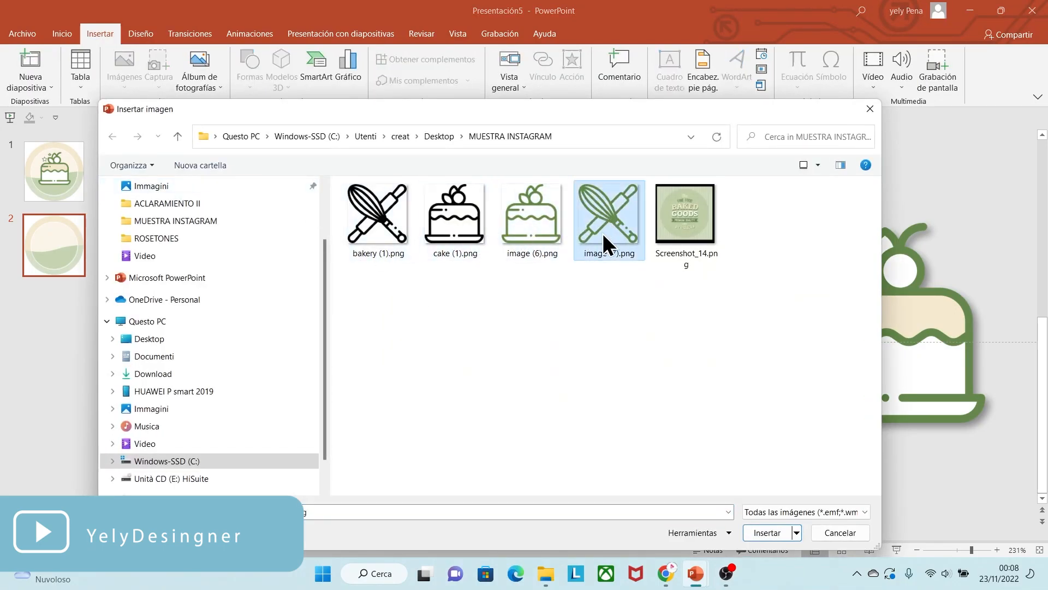
left_click(767, 531)
Shrink the whisk and rolling pin picture to about 3.13 cm square and move it off the slide, beside the circle
left_click_drag(750, 518, 610, 393)
left_click_drag(527, 289, 612, 358)
left_click_drag(719, 474, 651, 429)
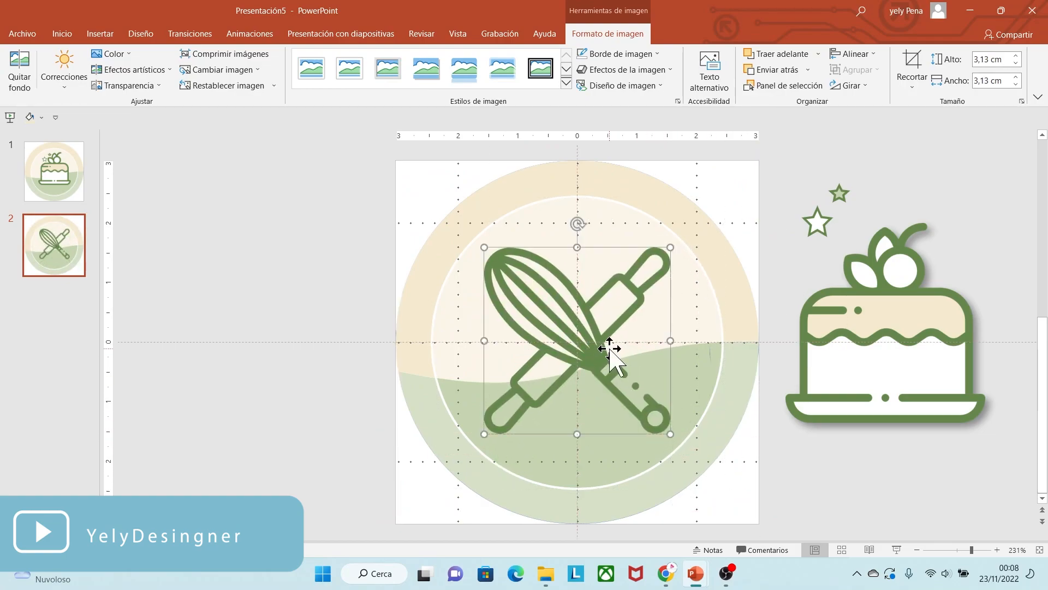
left_click_drag(612, 349, 294, 328)
left_click(224, 204)
Trace the rolling pin with a closed freeform shape about 3.01 cm high and 3.02 cm wide
left_click(100, 34)
left_click(246, 77)
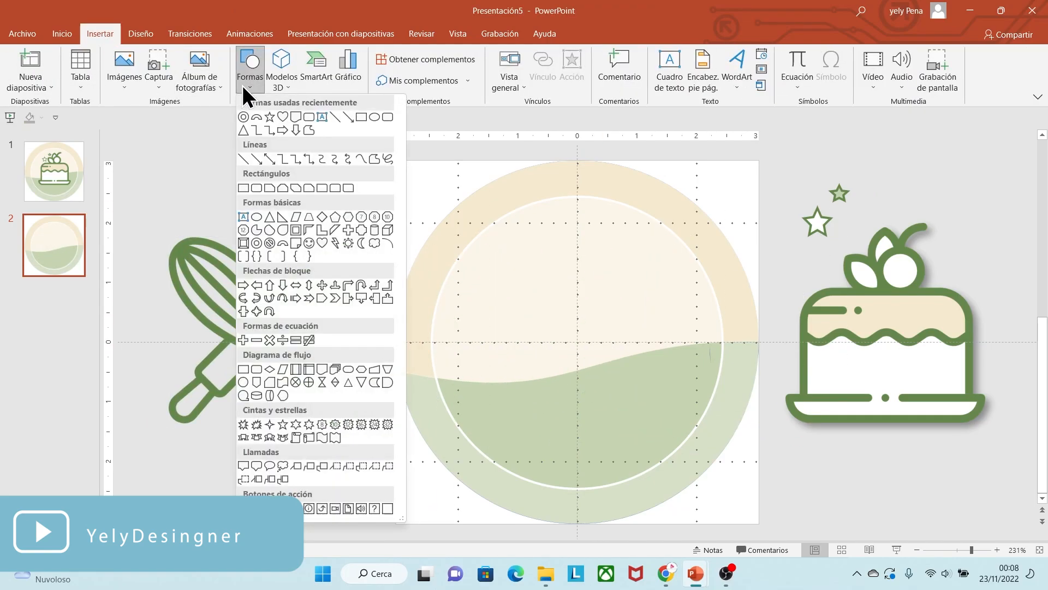
left_click(257, 216)
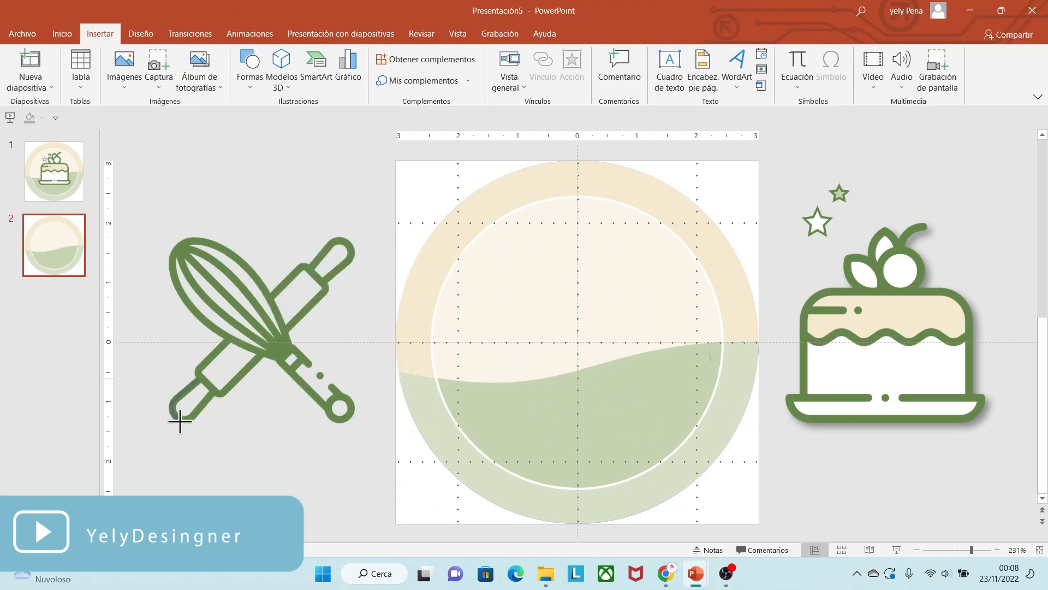
left_click_drag(195, 415, 316, 304)
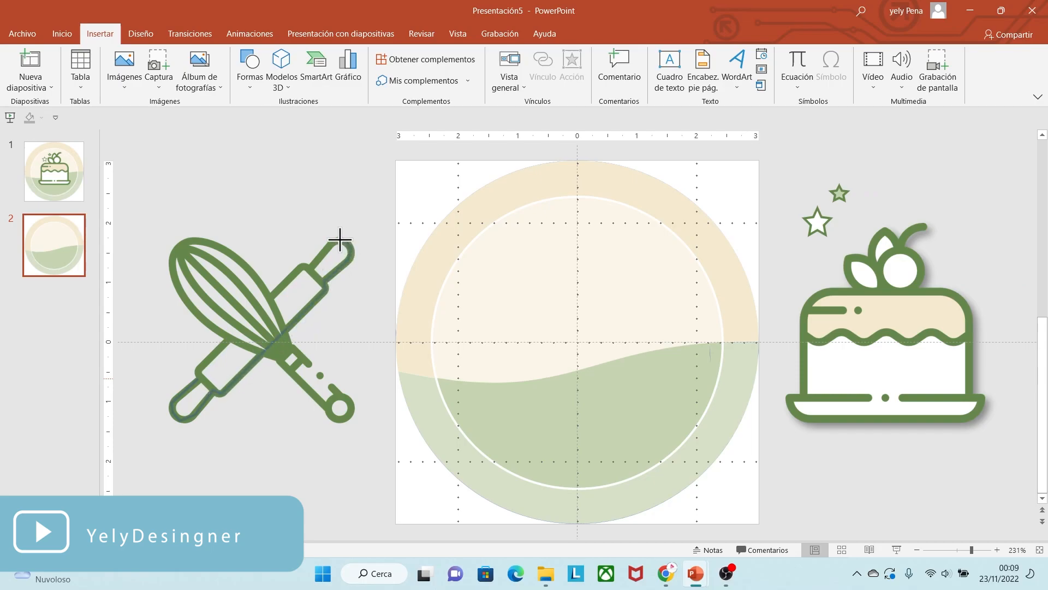
left_click_drag(294, 272, 207, 365)
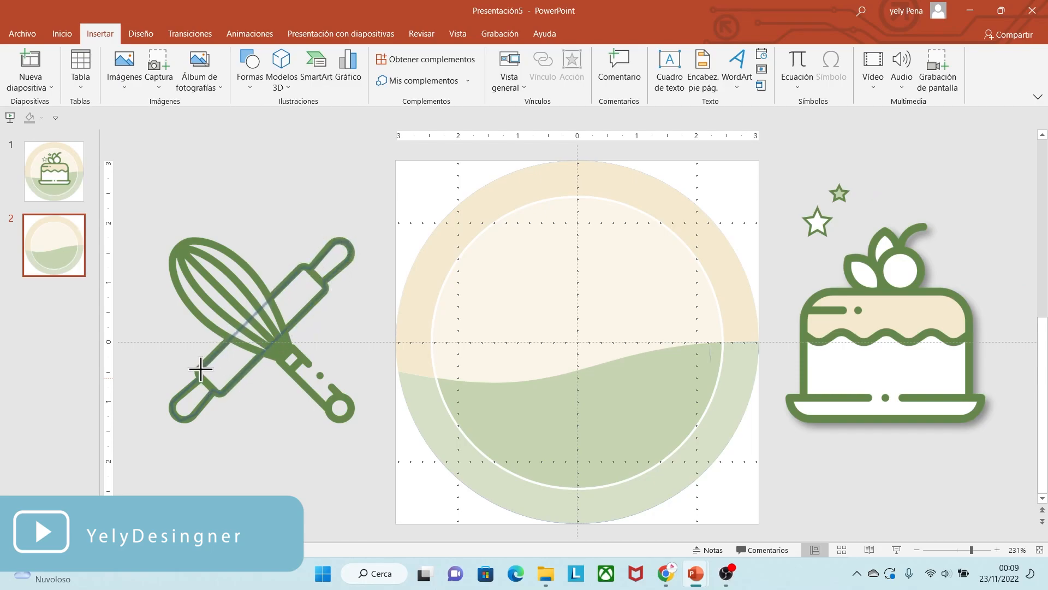
left_click(201, 373)
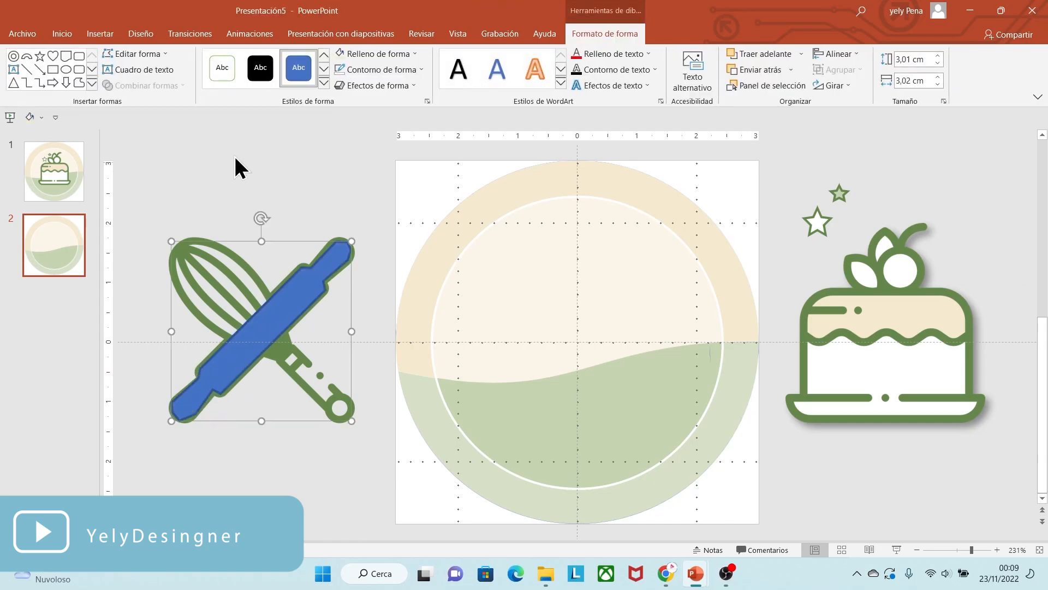
Trace the whisk head with a closed freeform shape about 1.99 cm high and 1.95 cm wide
left_click(106, 34)
left_click(250, 68)
left_click(354, 157)
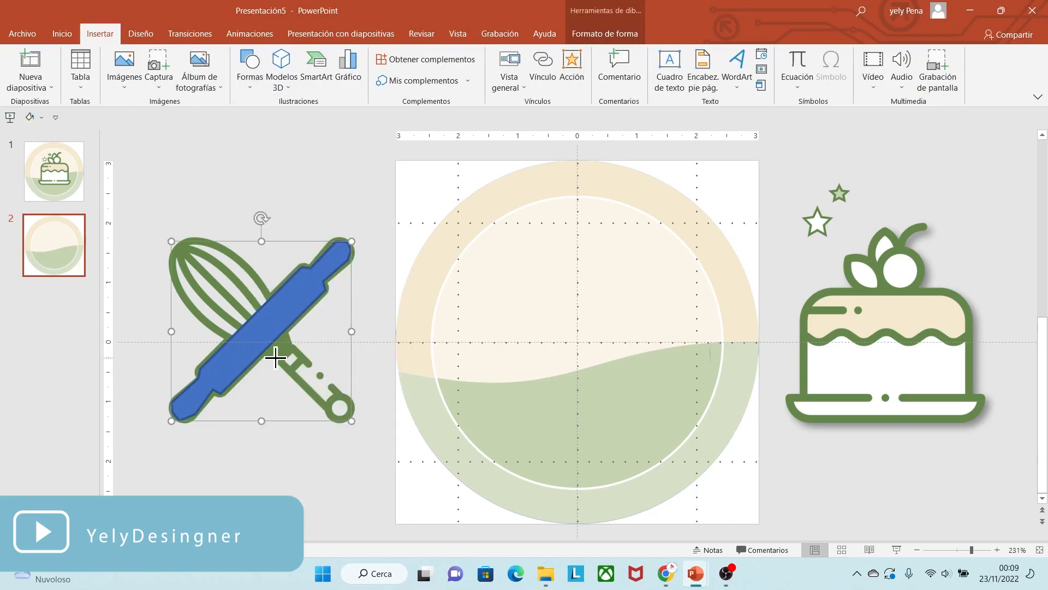
left_click(218, 332)
left_click_drag(183, 301, 172, 277)
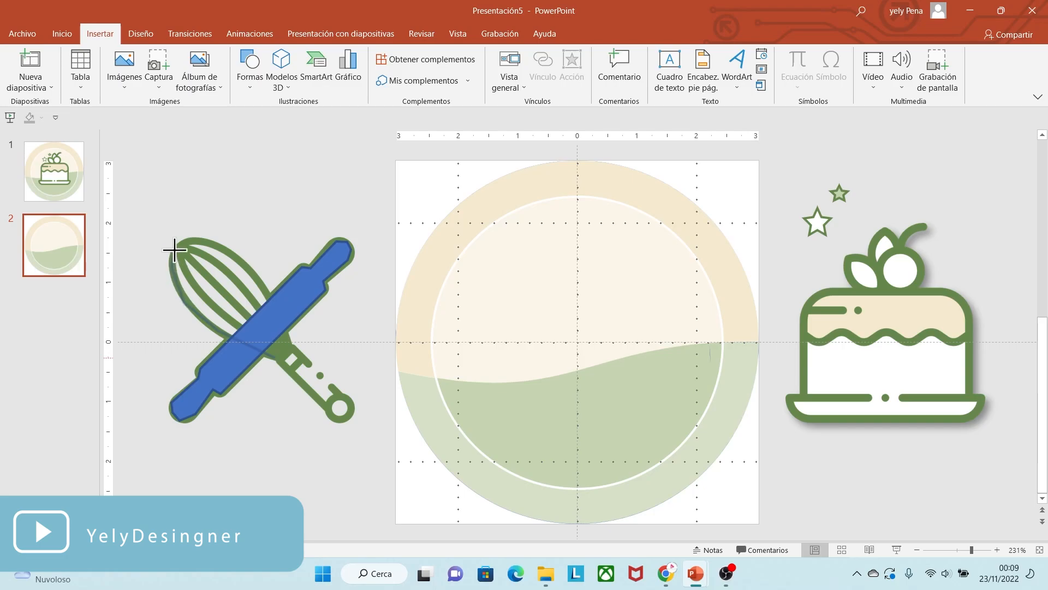
mouse_move(207, 242)
left_mouse_down()
mouse_move(276, 306)
mouse_move(288, 355)
left_mouse_up()
Trace the whisk handle with a closed freeform shape about 1.22 cm high and 1.2 cm wide
left_click(100, 33)
left_click(250, 71)
left_click(352, 161)
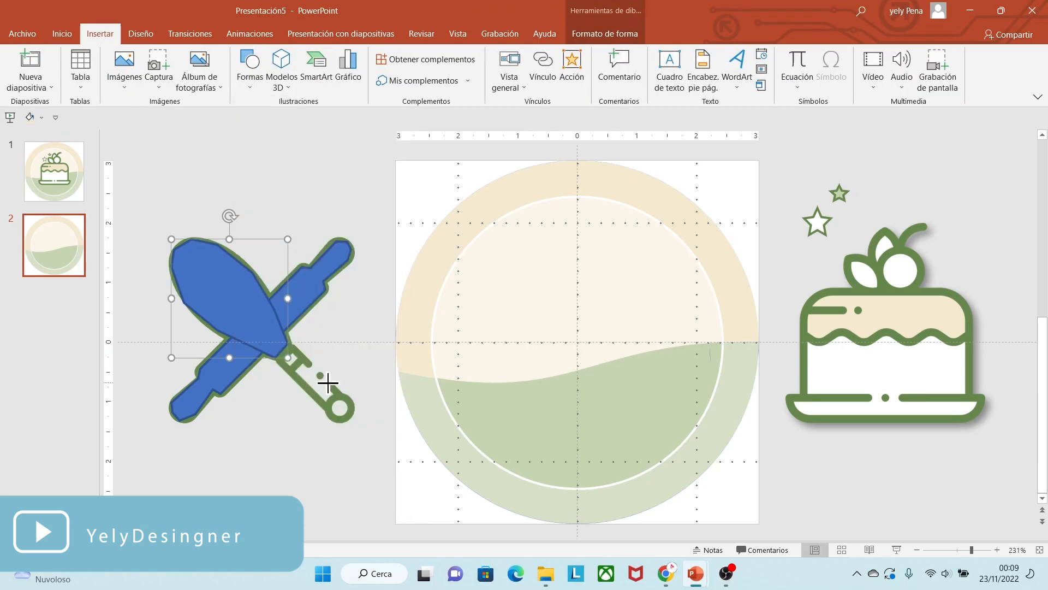
left_click(330, 415)
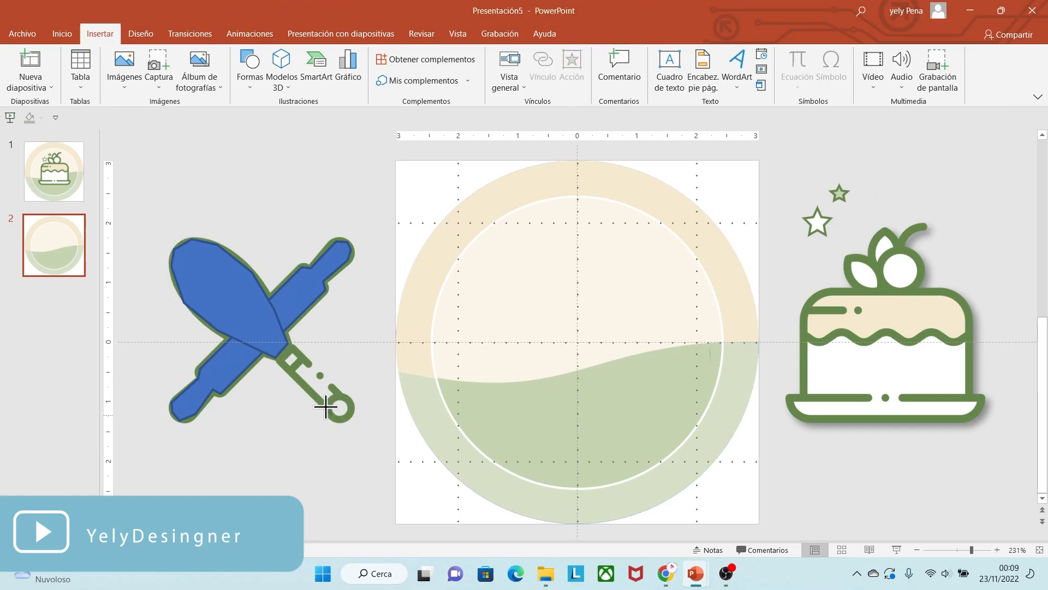
left_click(295, 352)
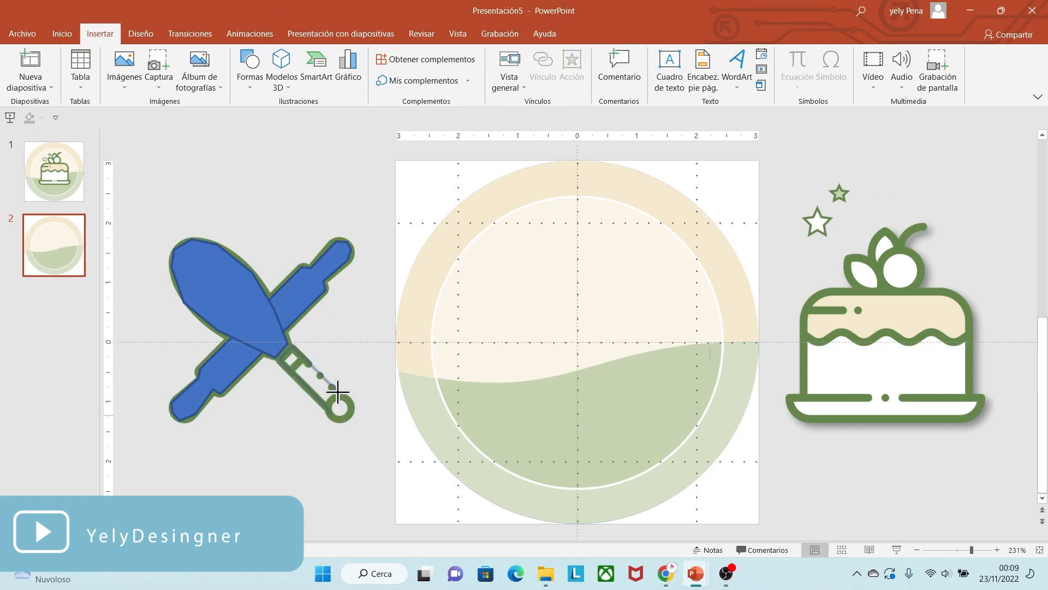
left_click(338, 420)
Fill the whisk head shape with the cream color sampled from the circle's outer ring and remove its outline
left_click(240, 293)
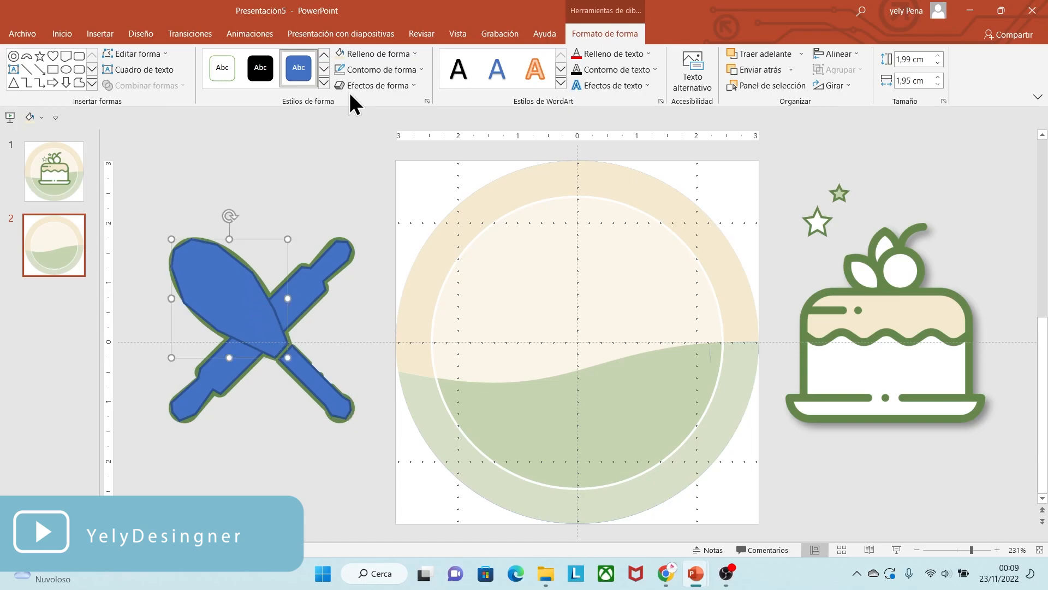
left_click(377, 54)
left_click(369, 235)
left_click(478, 218)
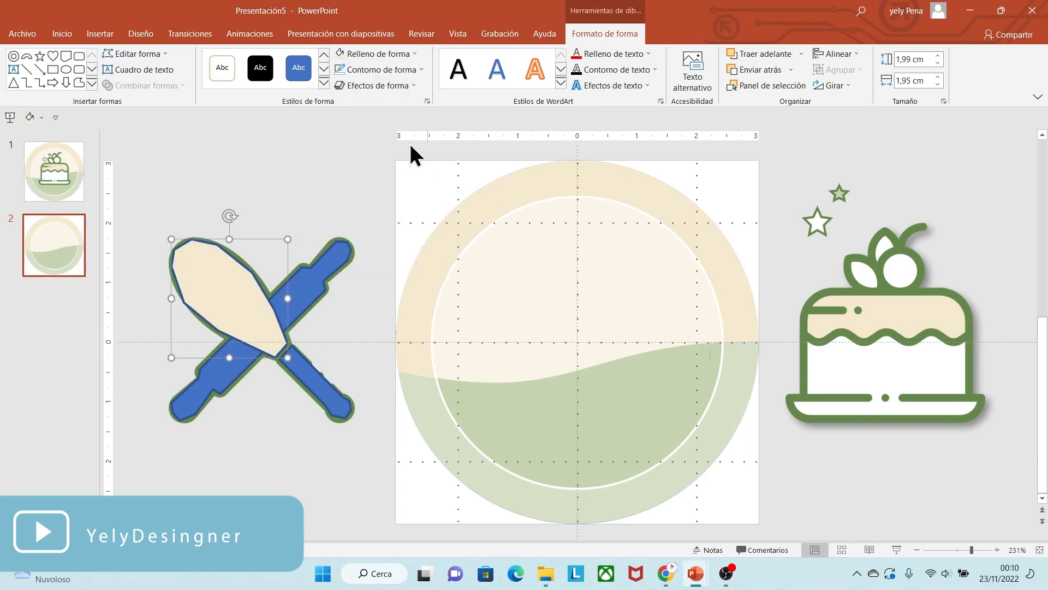
left_click(381, 70)
left_click(378, 217)
Fill the whisk handle shape with white and remove its outline
left_click(315, 382)
left_click(360, 53)
left_click(338, 84)
left_click(371, 69)
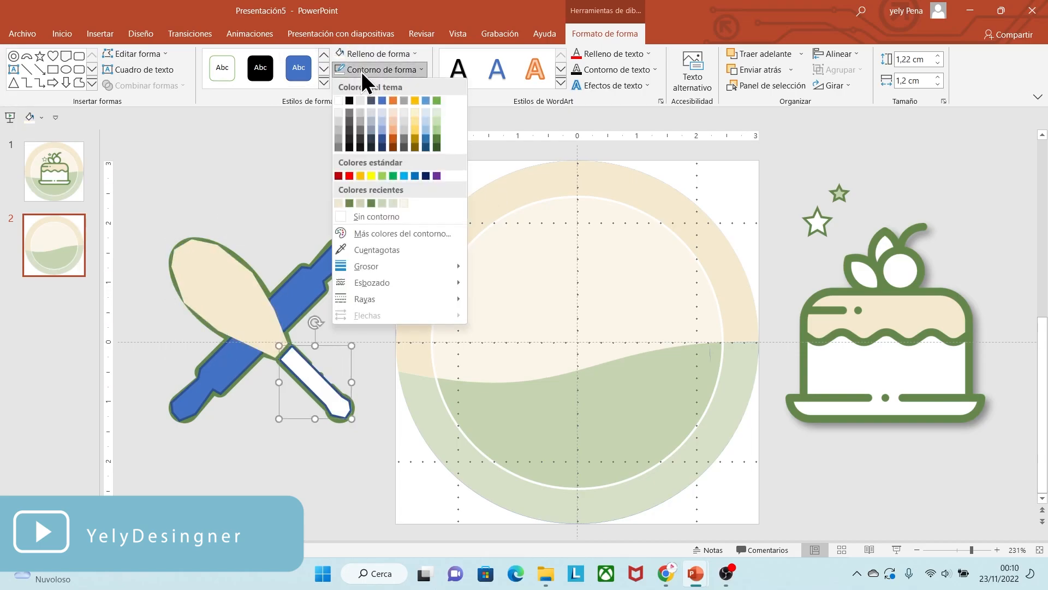
left_click(377, 216)
Fill the rolling pin shape with white and remove its outline
left_click(300, 293)
left_click(369, 54)
left_click(338, 84)
left_click(358, 69)
left_click(378, 216)
left_click(323, 201)
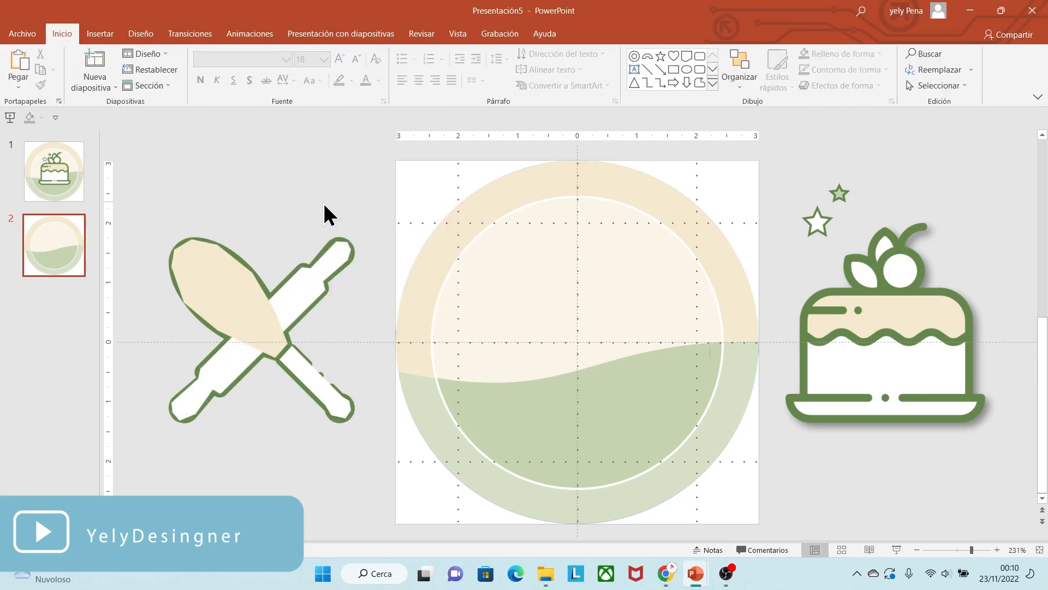
Bring the green line picture of the whisk and rolling pin to the front of the filled shapes
left_click(262, 249)
right_click(273, 242)
left_click(363, 356)
left_click(296, 180)
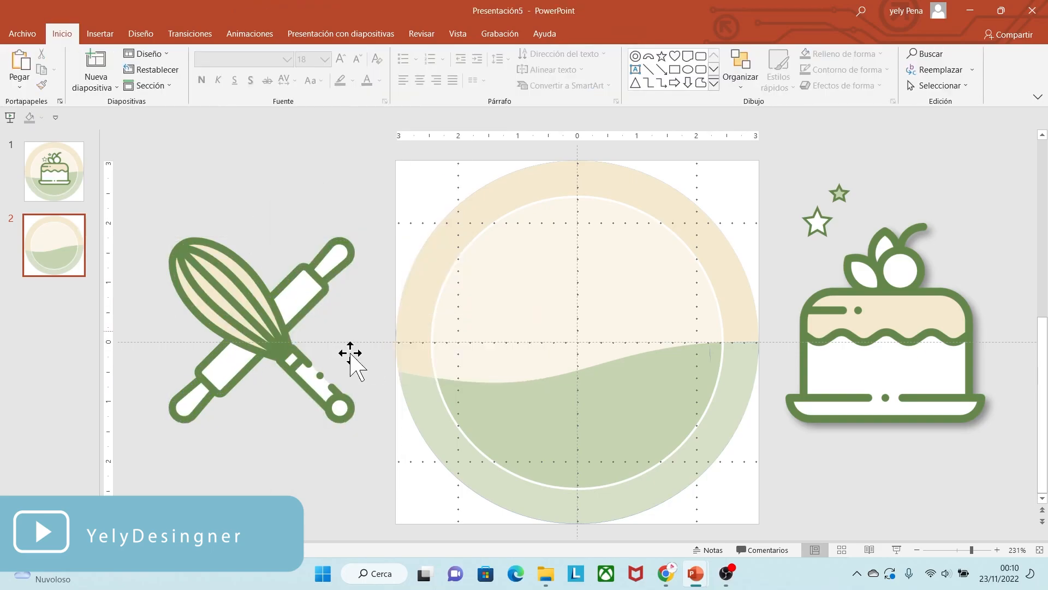
Group the whisk and rolling pin picture with its filled shapes and move the group to the circle's center
left_click_drag(125, 165, 372, 451)
right_click(335, 267)
left_click(500, 342)
left_click_drag(257, 327, 569, 339)
Move the small green star and the larger white star into the circle, above the whisk
left_click(784, 244)
left_click_drag(839, 194, 555, 247)
left_click_drag(814, 221, 538, 267)
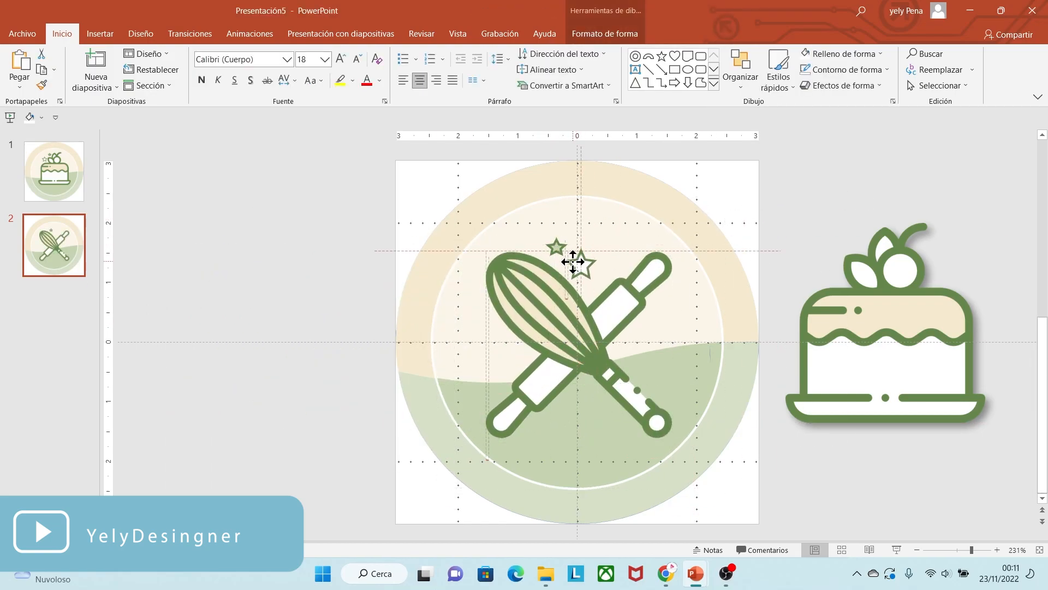
left_click(819, 202)
Apply an outer drop shadow to the grouped whisk and rolling pin icon
left_click(640, 265)
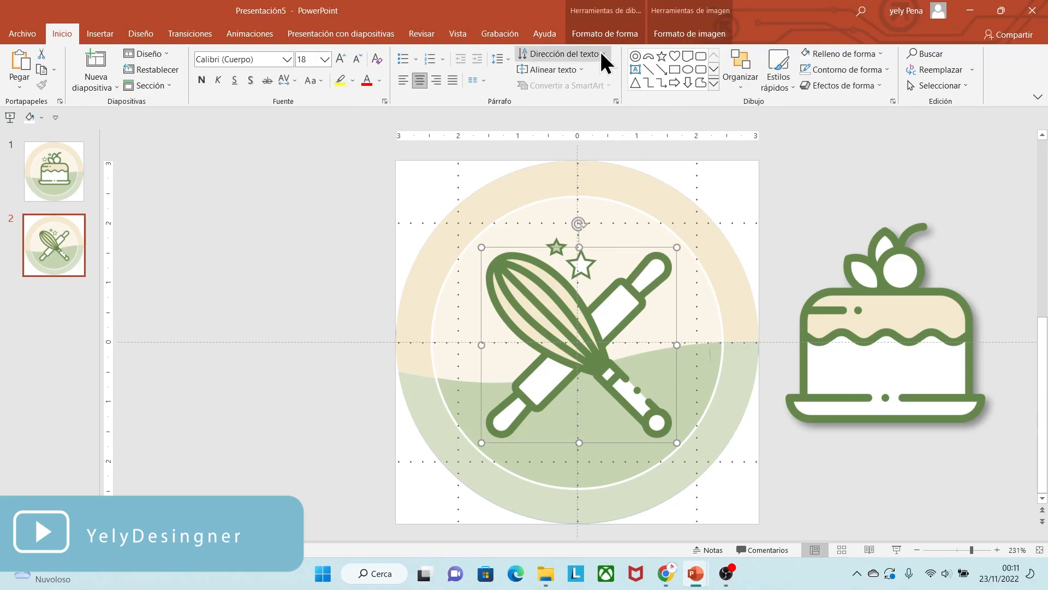
left_click(605, 33)
left_click(378, 85)
mouse_move(374, 143)
left_click(468, 213)
left_click(788, 244)
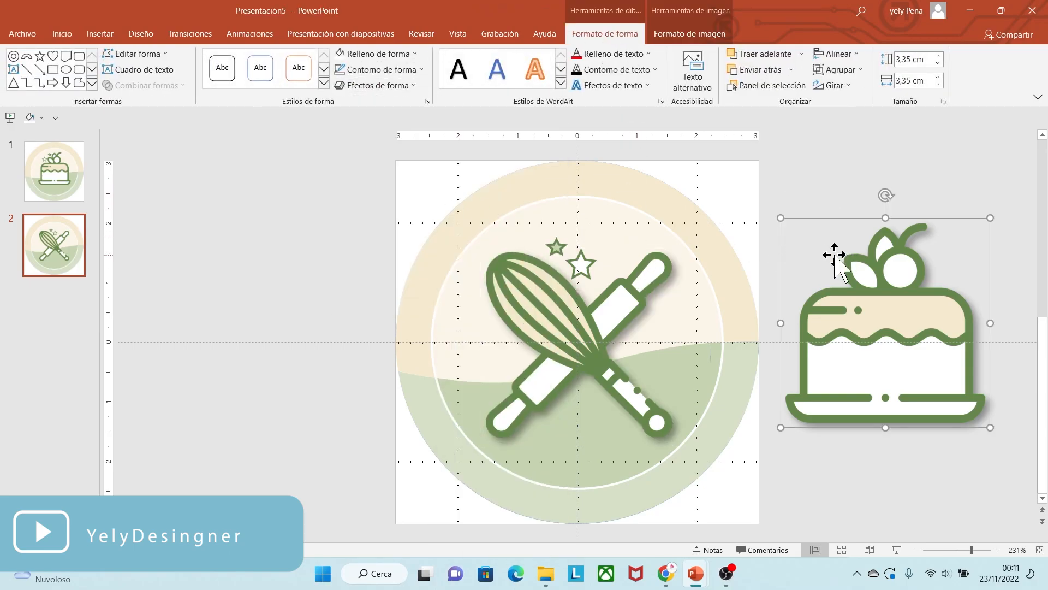
left_click(784, 209)
left_click(827, 203)
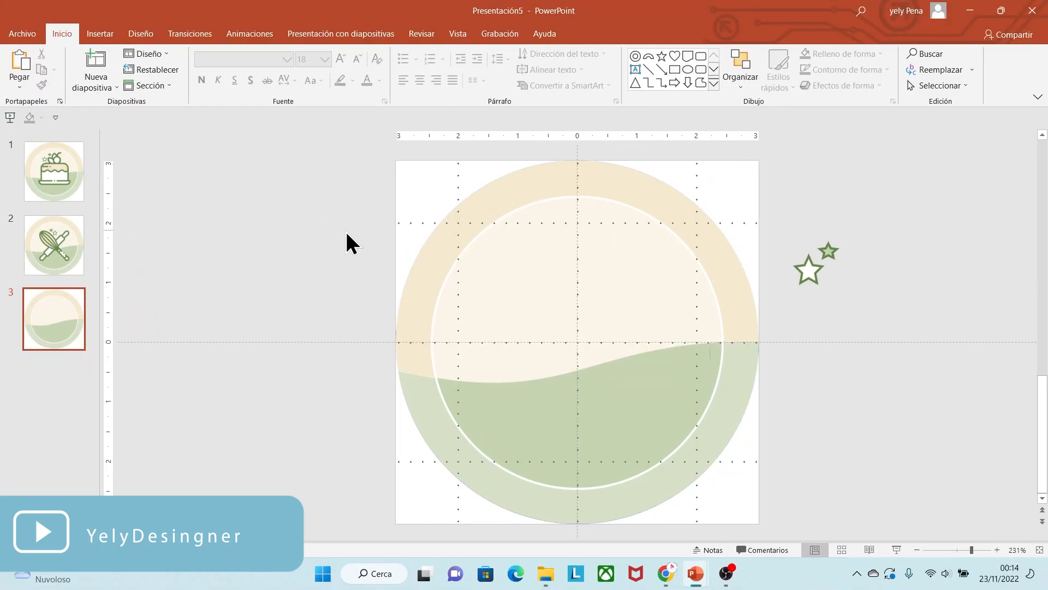
Insert image (8).png, the green light bulb with speech bubbles, on slide 3
left_click(103, 34)
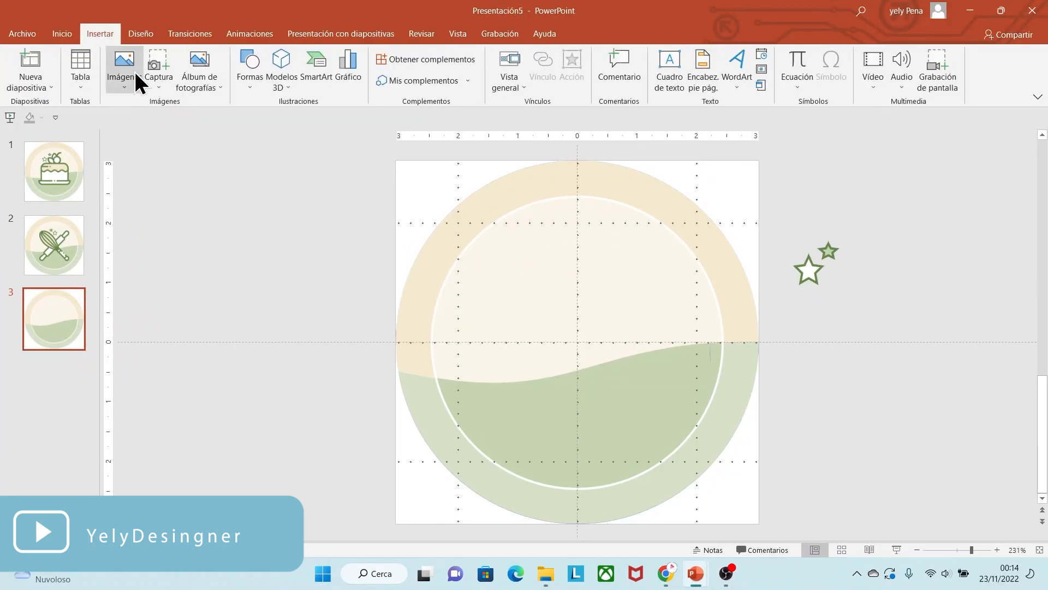
left_click(134, 74)
left_click(147, 121)
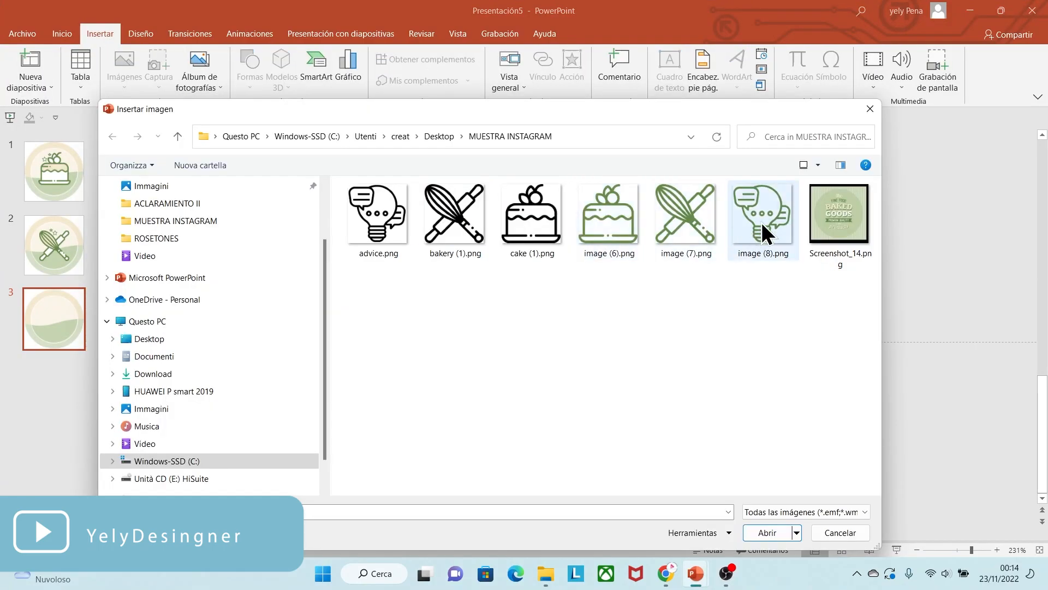
left_click(766, 235)
left_click(778, 531)
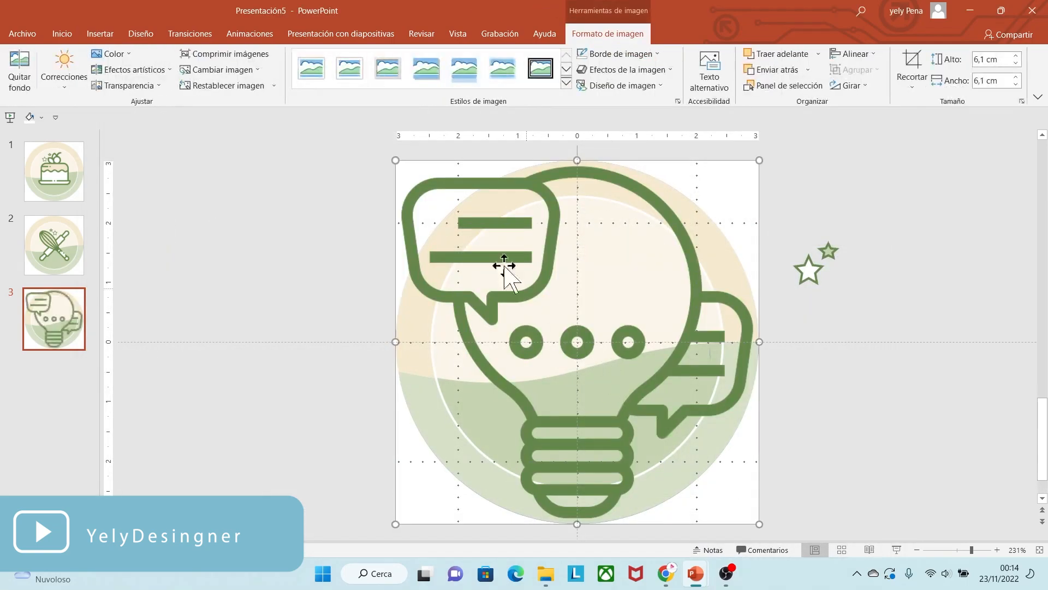
Shrink the light bulb picture to fit inside the inner circle and move it off the slide, beside the circle
left_click_drag(398, 158, 523, 305)
left_click_drag(584, 326, 528, 278)
left_click_drag(701, 476, 673, 449)
left_click_drag(596, 341, 609, 343)
left_click_drag(685, 449, 676, 440)
left_click_drag(620, 361, 288, 292)
left_click(221, 194)
Trace the speech bubble in front of the light bulb with a closed freeform shape
left_click(100, 34)
left_click(250, 70)
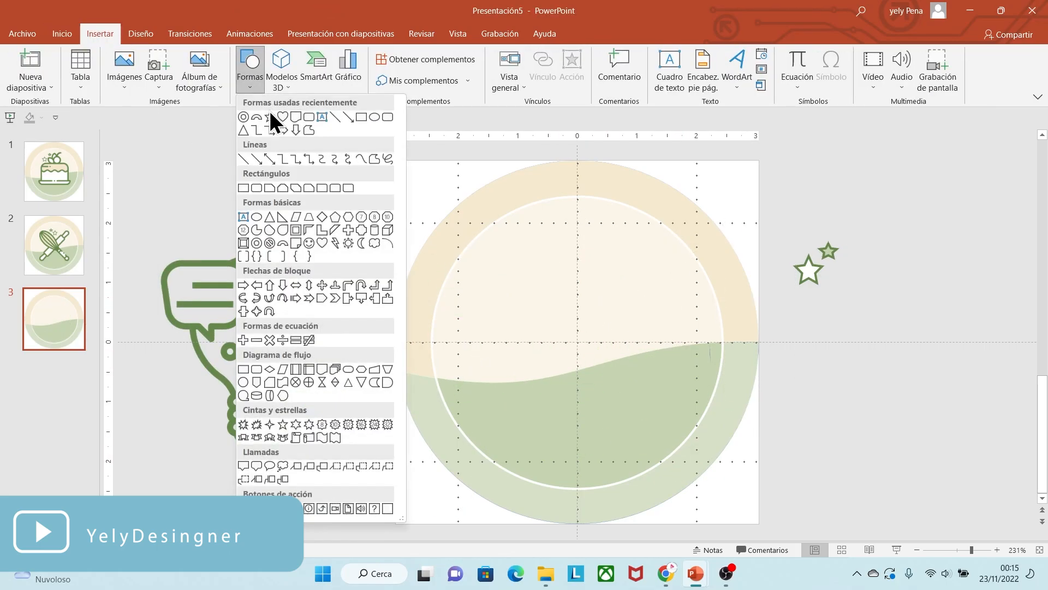
left_click(273, 117)
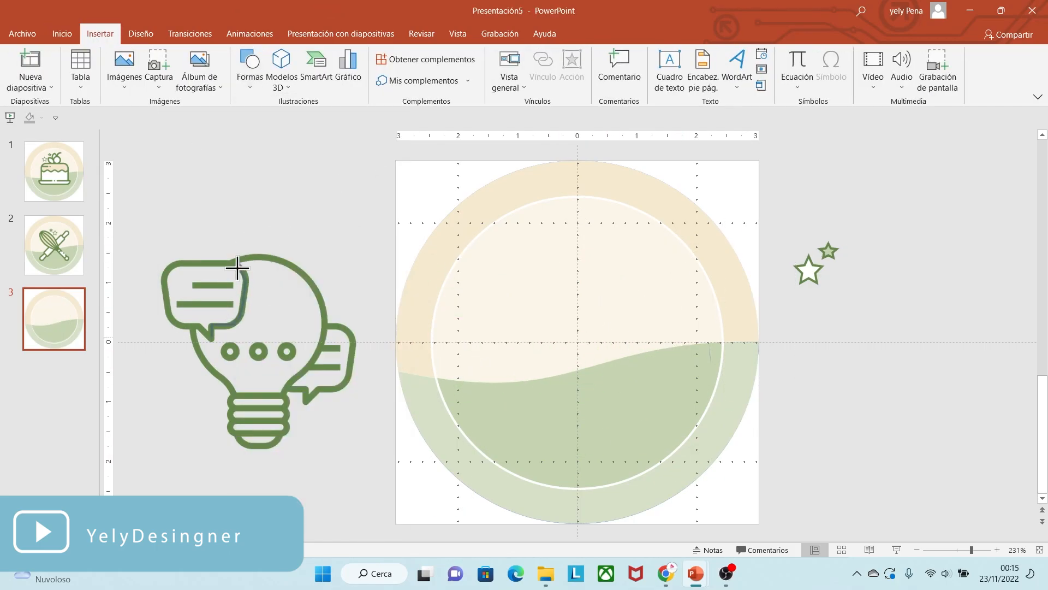
left_click(201, 327)
Trace the glass of the light bulb with a closed freeform shape, following the edge of the front speech bubble
left_click(100, 33)
left_click(252, 74)
left_click(273, 117)
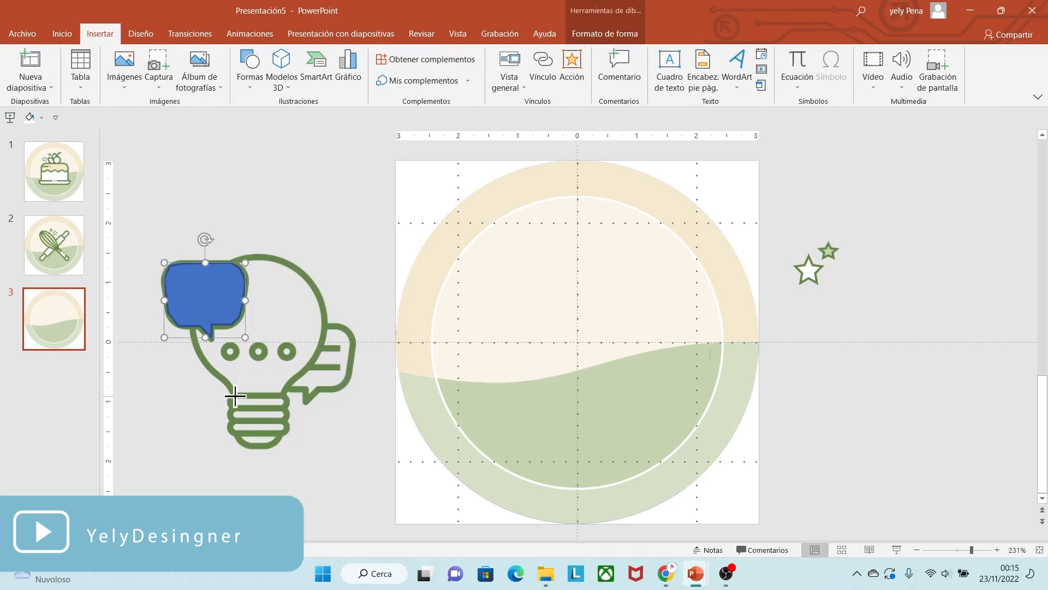
left_click(235, 395)
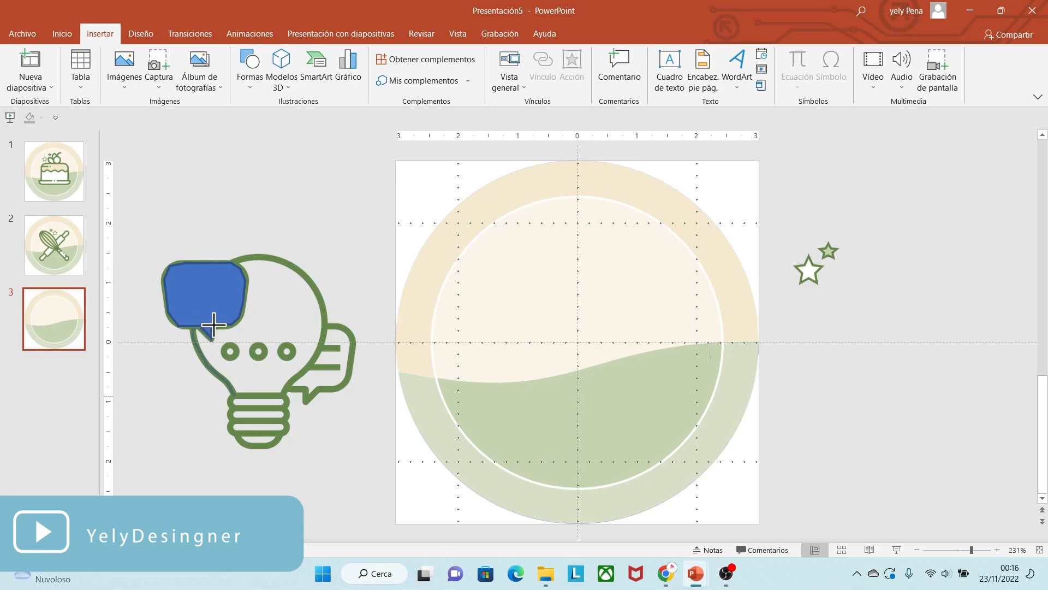
left_click(246, 280)
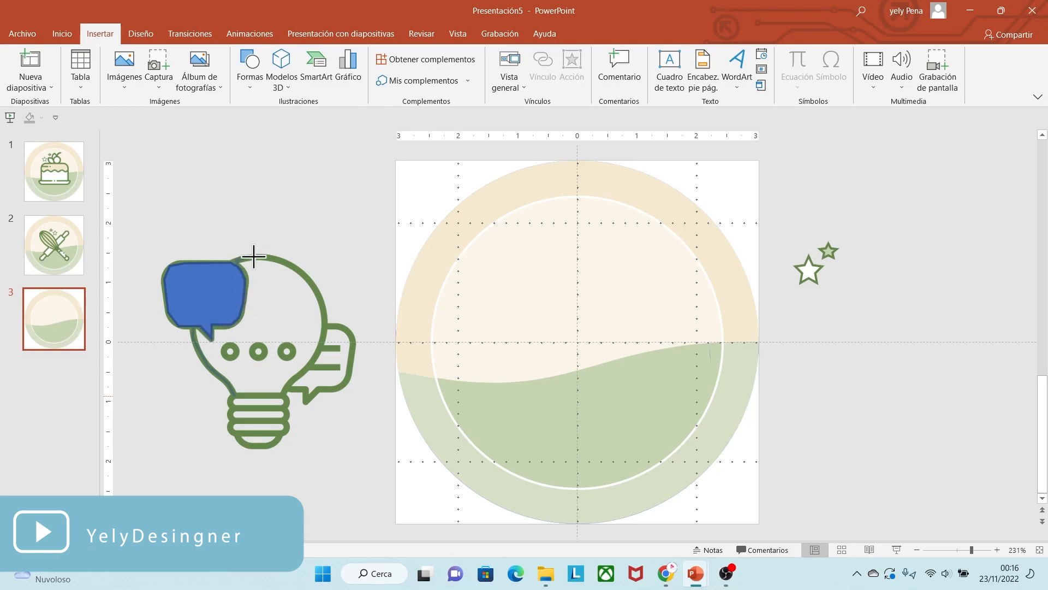
left_click(318, 292)
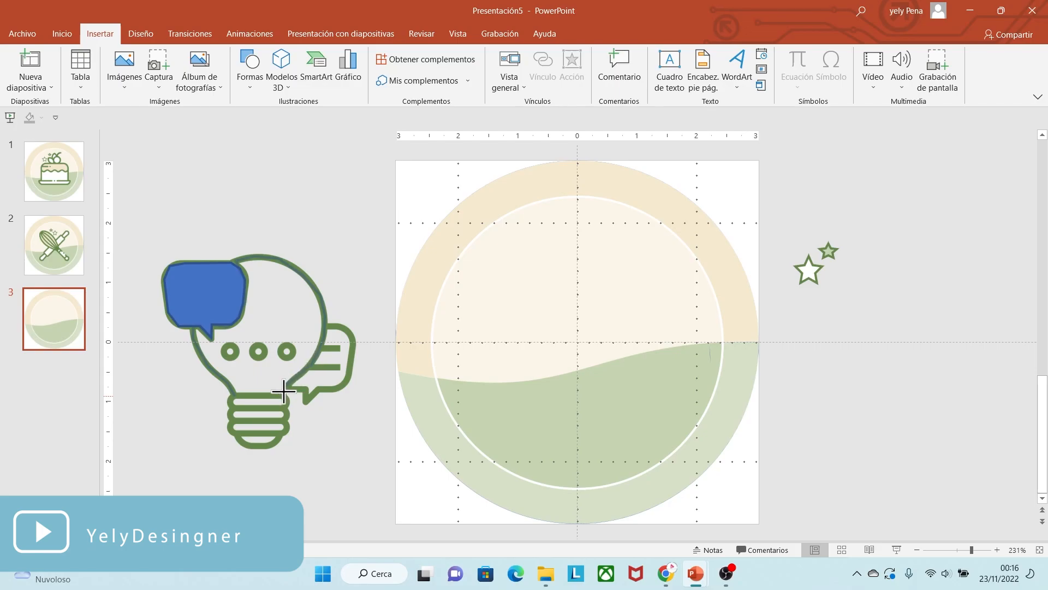
left_click(235, 396)
Trace the speech bubble behind the light bulb with a closed freeform shape
left_click(100, 33)
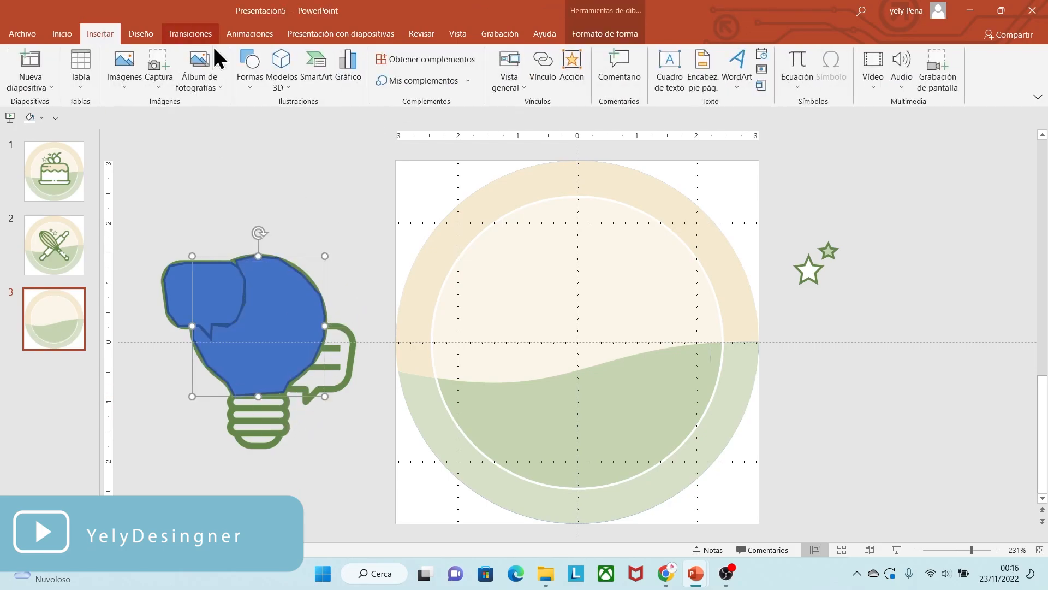
left_click(250, 69)
left_click(374, 159)
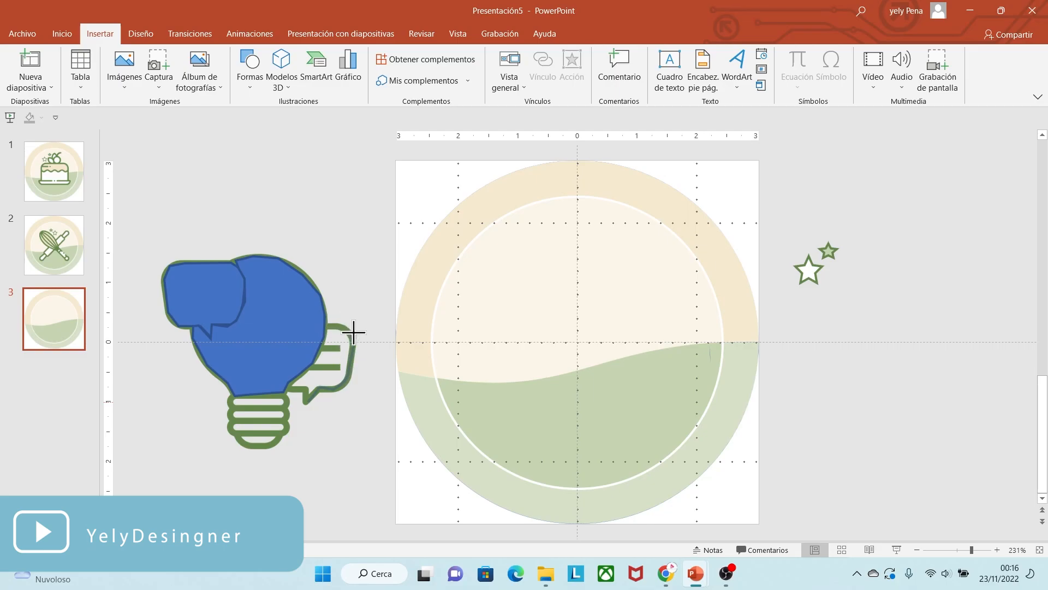
left_click(304, 387)
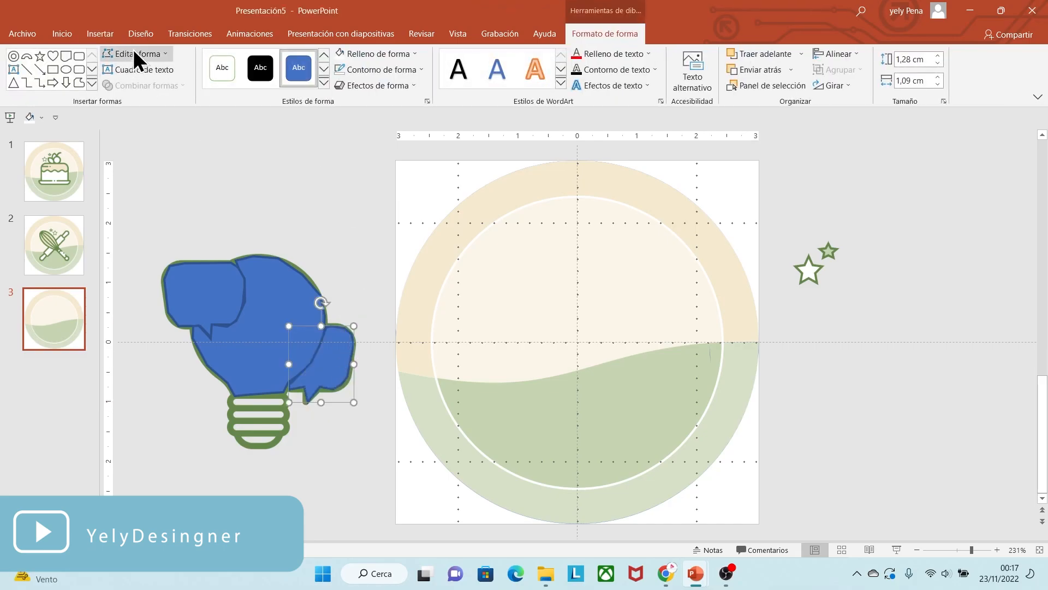
Trace the threaded base of the light bulb with a closed freeform shape
left_click(100, 33)
left_click(250, 68)
left_click(374, 158)
left_click(256, 446)
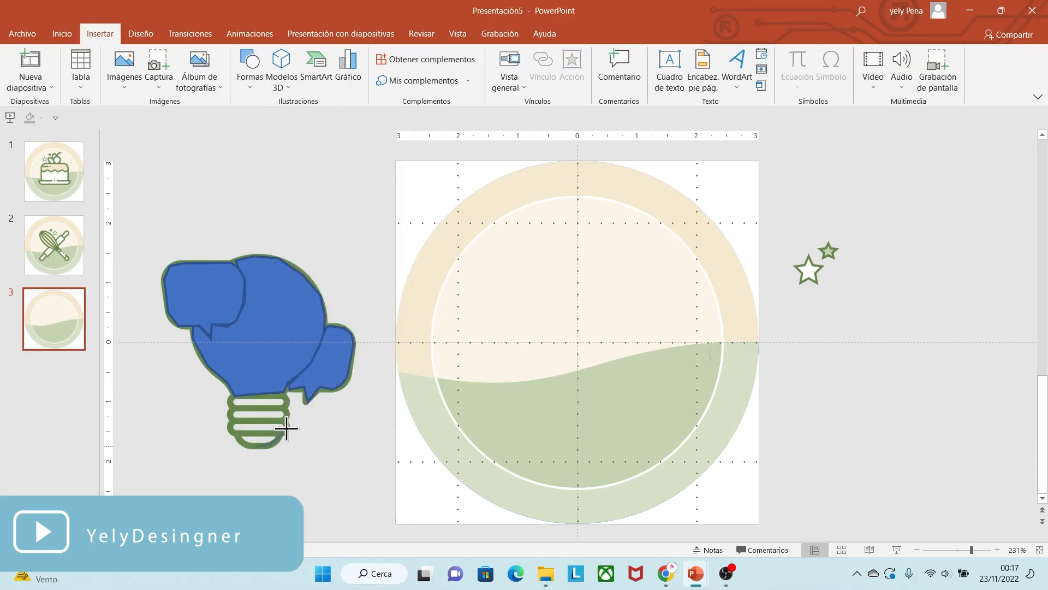
left_click(244, 442)
Fill the front speech bubble shape with white and remove its outline
left_click(234, 300)
left_click(355, 53)
left_click(339, 99)
left_click(379, 69)
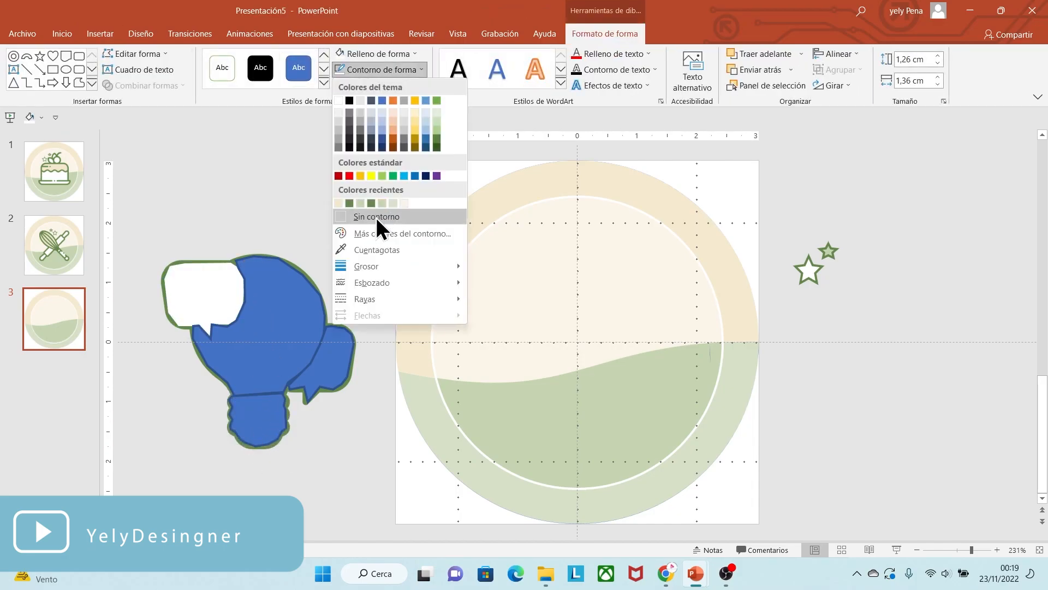
left_click(375, 218)
Fill the rear speech bubble shape with white and remove its outline
left_click(330, 361)
left_click(380, 53)
left_click(338, 101)
left_click(381, 70)
left_click(382, 217)
Fill the bulb's base shape with white and remove its outline
left_click(261, 417)
left_click(377, 54)
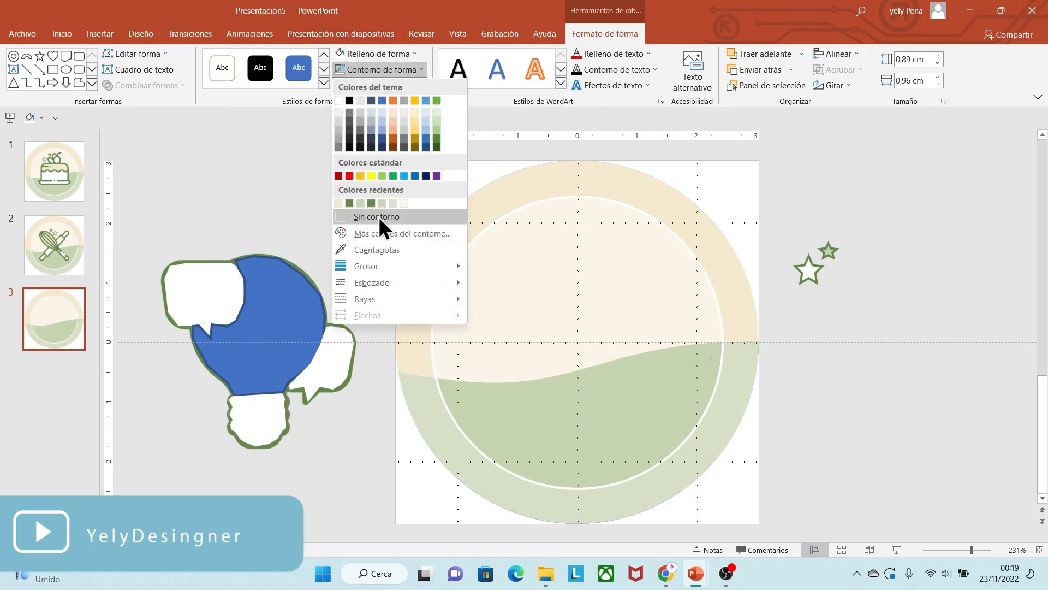
left_click(379, 218)
Fill the bulb's glass shape with the cream colour of the outer ring and remove its outline
left_click(289, 311)
left_click(370, 54)
left_click(377, 234)
left_click(479, 213)
left_click(380, 69)
left_click(375, 217)
left_click(344, 220)
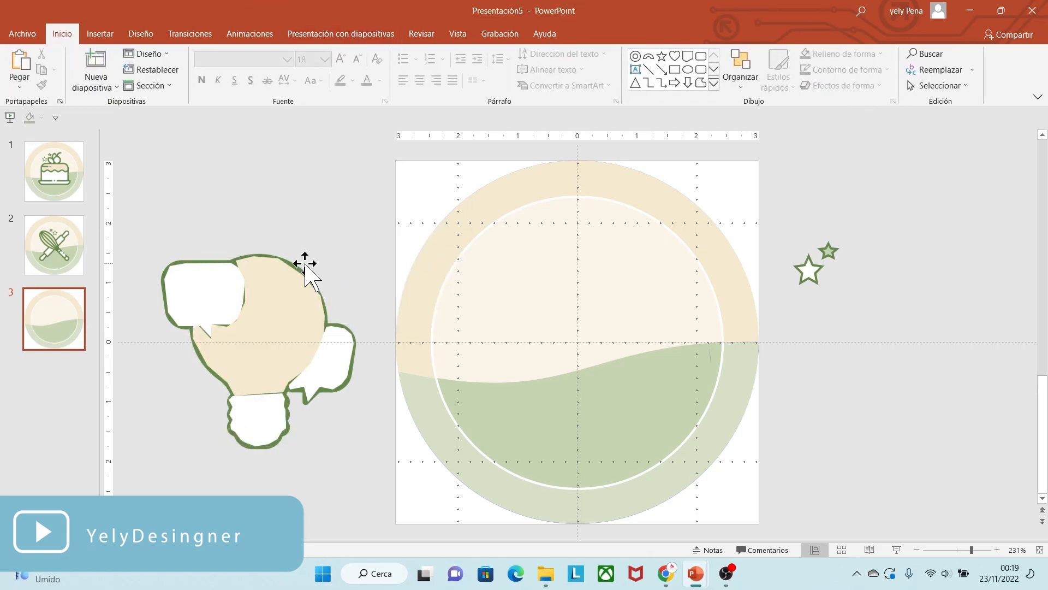
Bring the green light bulb picture in front of the filled shapes and group them together
right_click(305, 264)
left_click(386, 371)
left_click(196, 226)
left_click(269, 276)
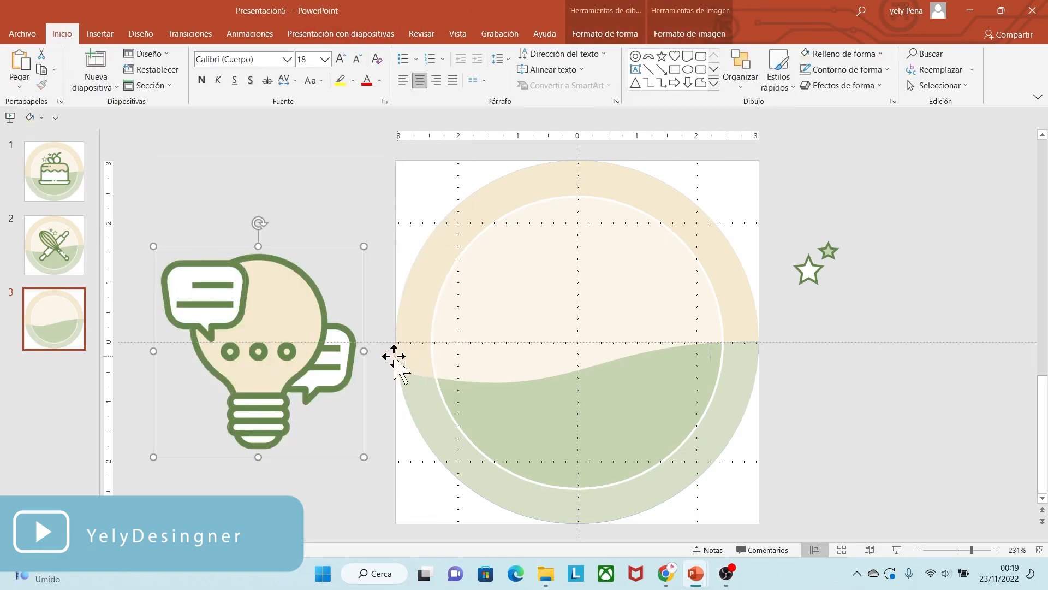
Move the light bulb icon to the centre of the inner circle and place both stars at its upper right
left_click_drag(394, 355, 713, 353)
left_click_drag(808, 269, 663, 297)
left_click_drag(828, 250, 646, 271)
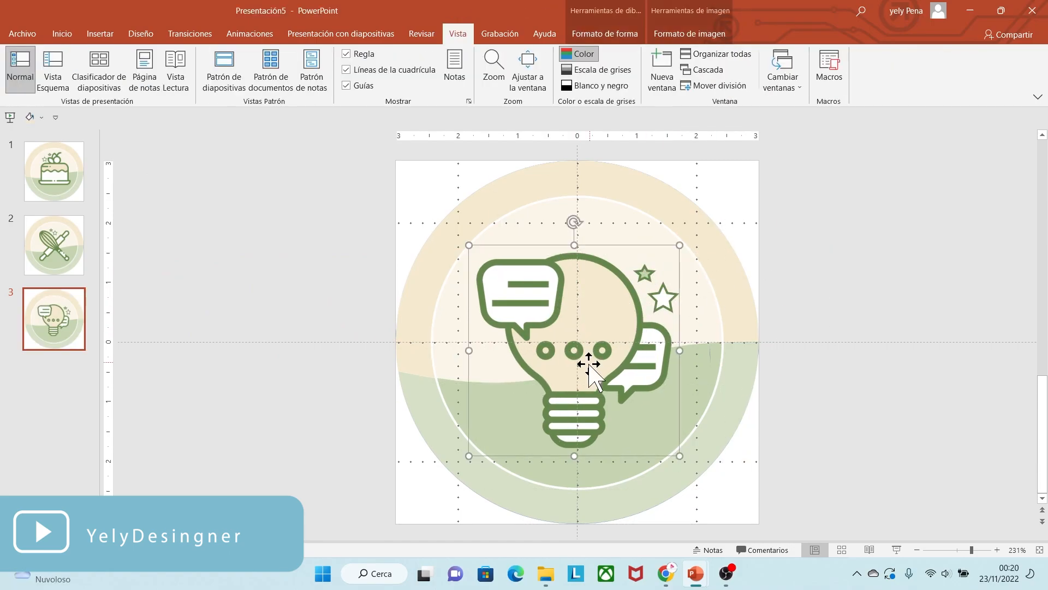
Apply an outer drop shadow to the grouped light bulb icon
left_click(603, 34)
left_click(374, 94)
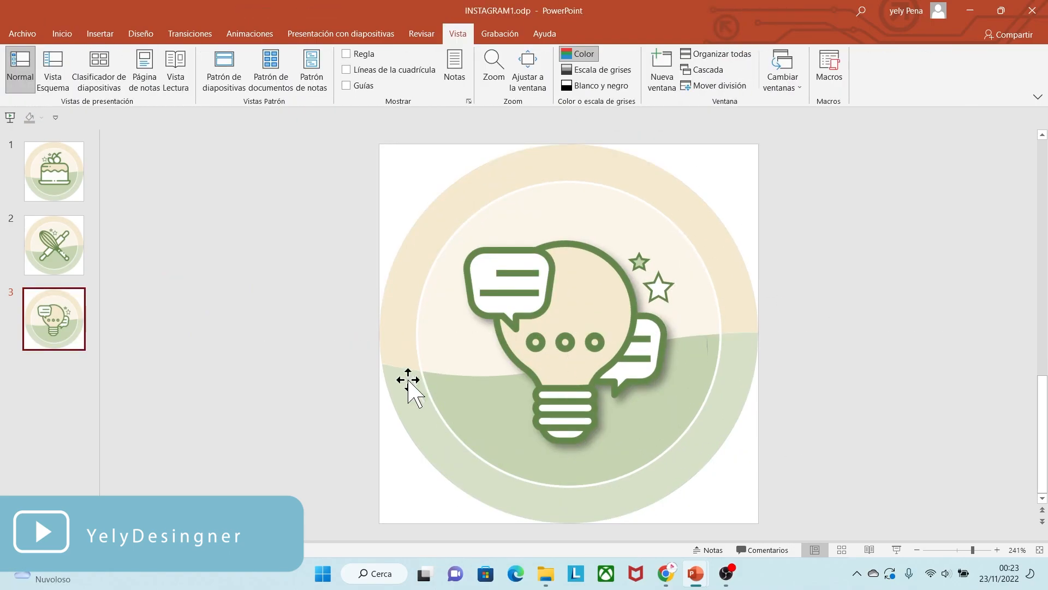
Return to slide 1 and open the export option for saving the presentation as another file type
left_click(73, 265)
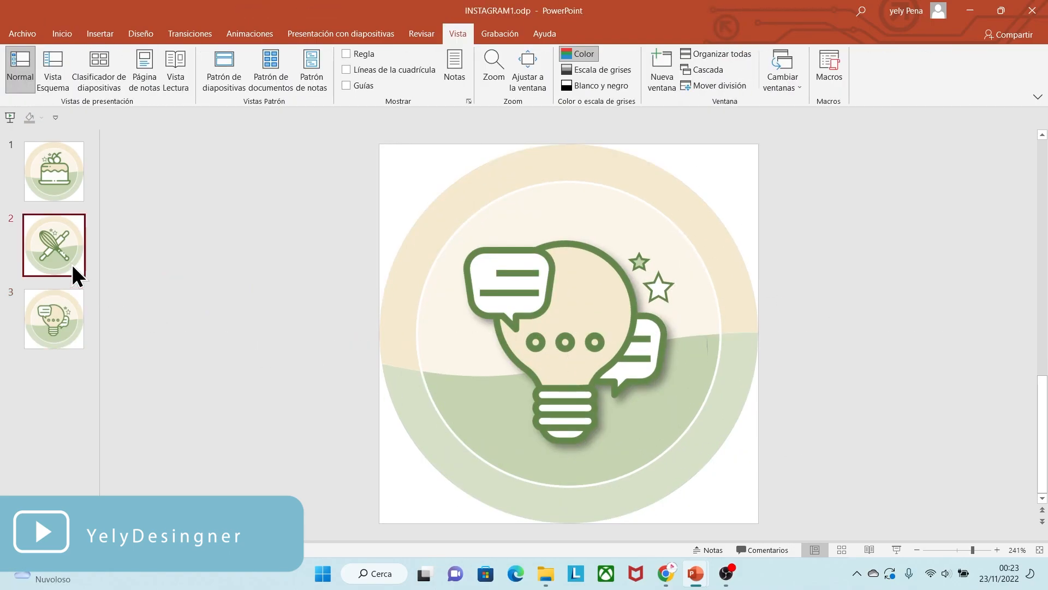
left_click(78, 187)
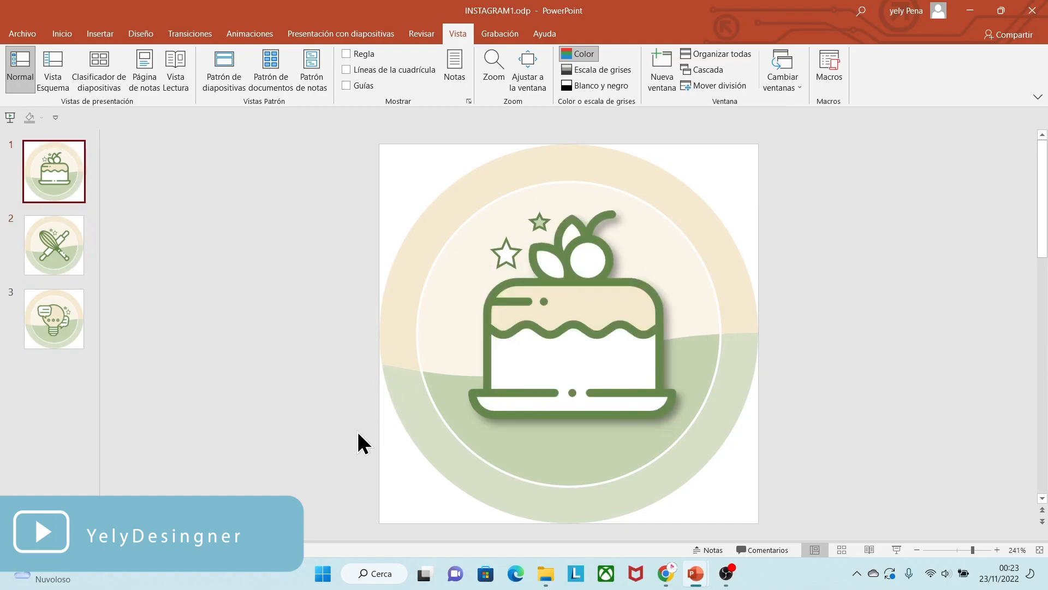
left_click(24, 35)
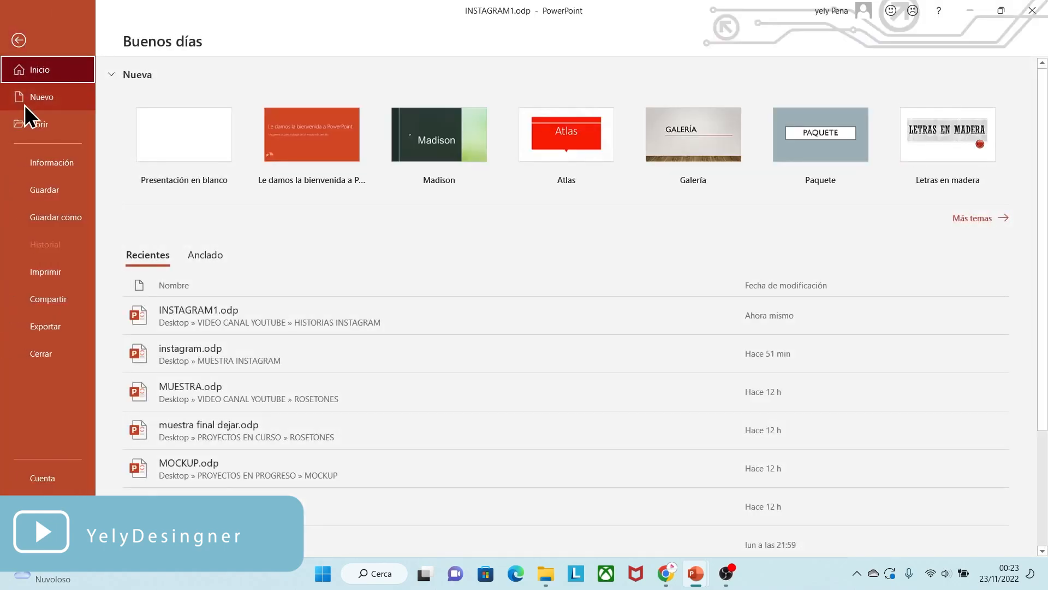
left_click(48, 328)
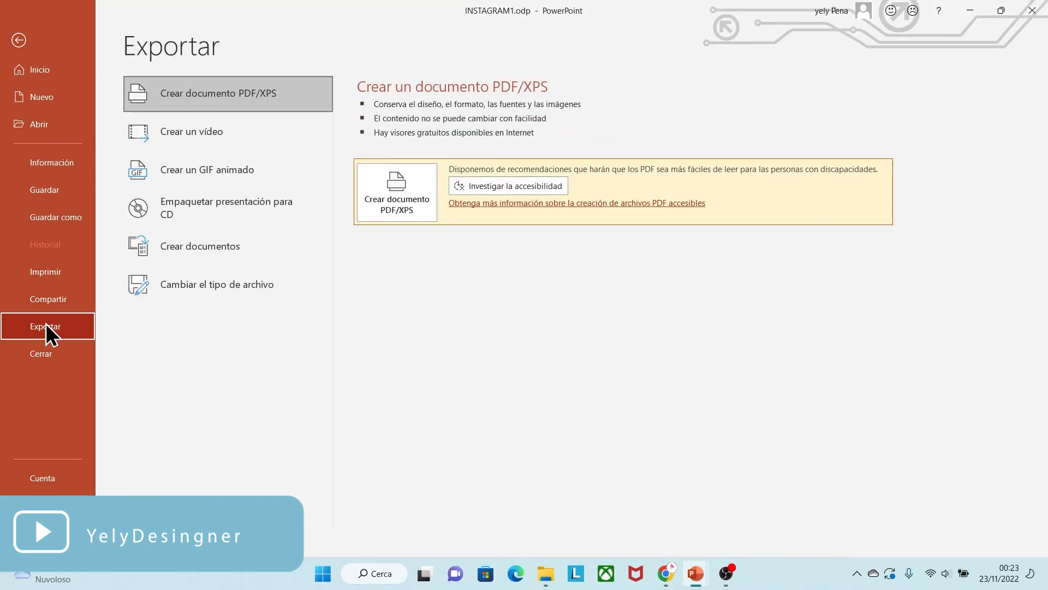
left_click(223, 292)
left_click(378, 376)
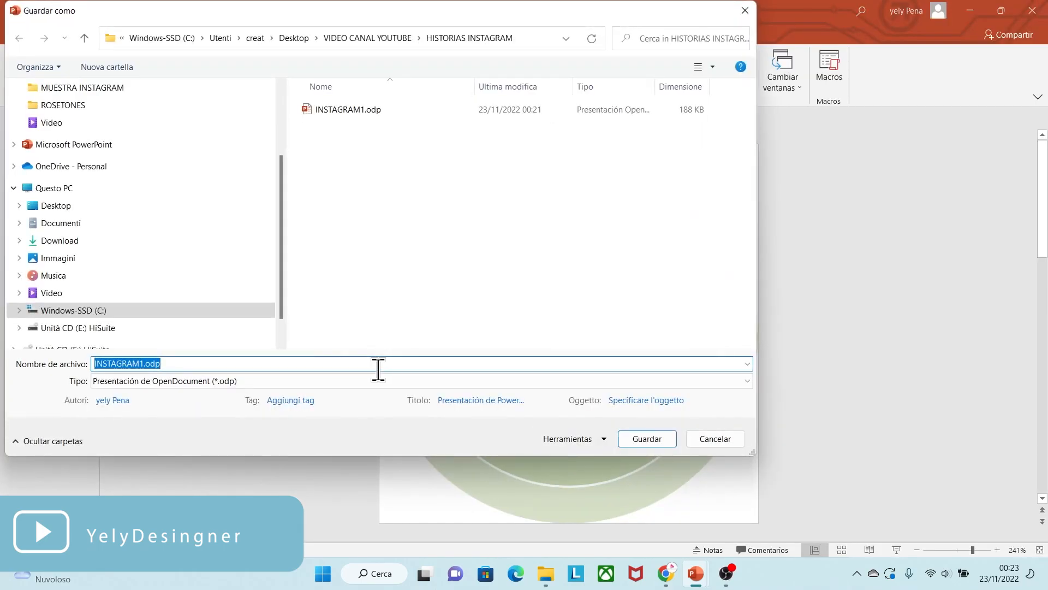
Choose the JPEG (*.jpg) file format and name the export HISTORIAS
left_click(239, 381)
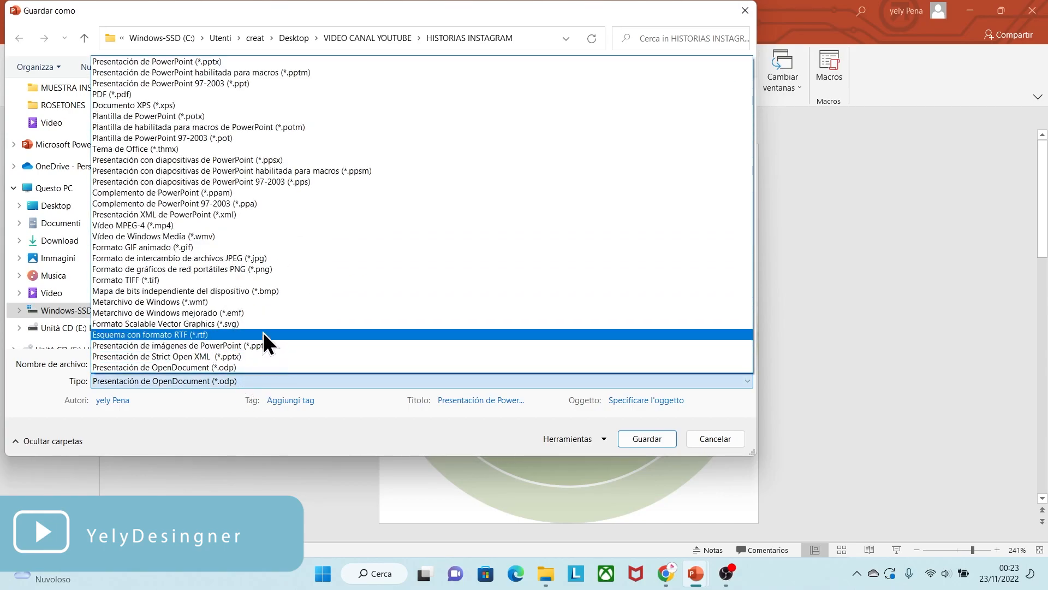
left_click(230, 257)
double_click(197, 363)
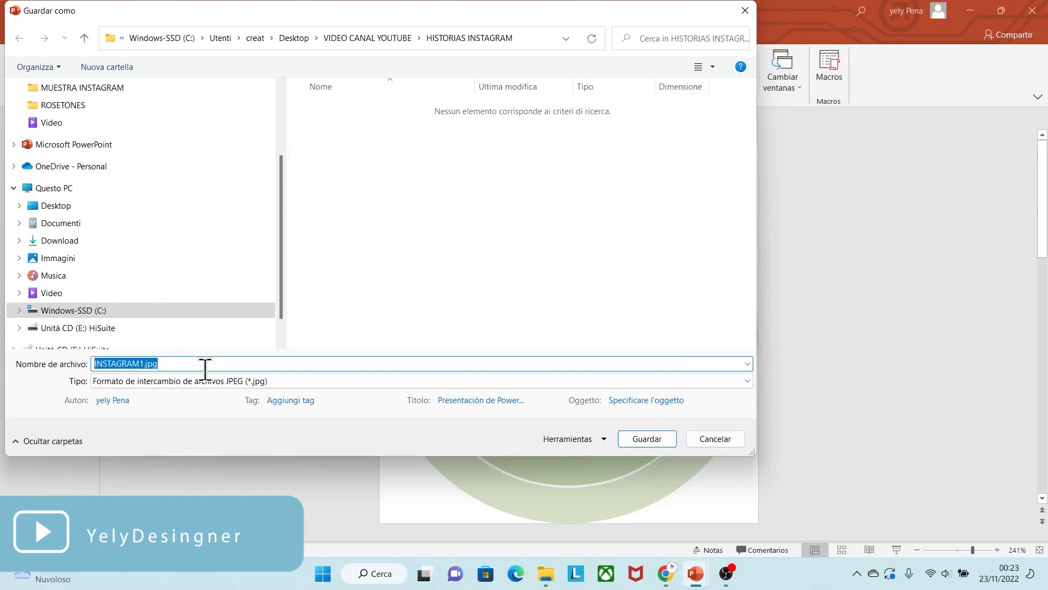
key("BackSpace")
type("HISTORIAS")
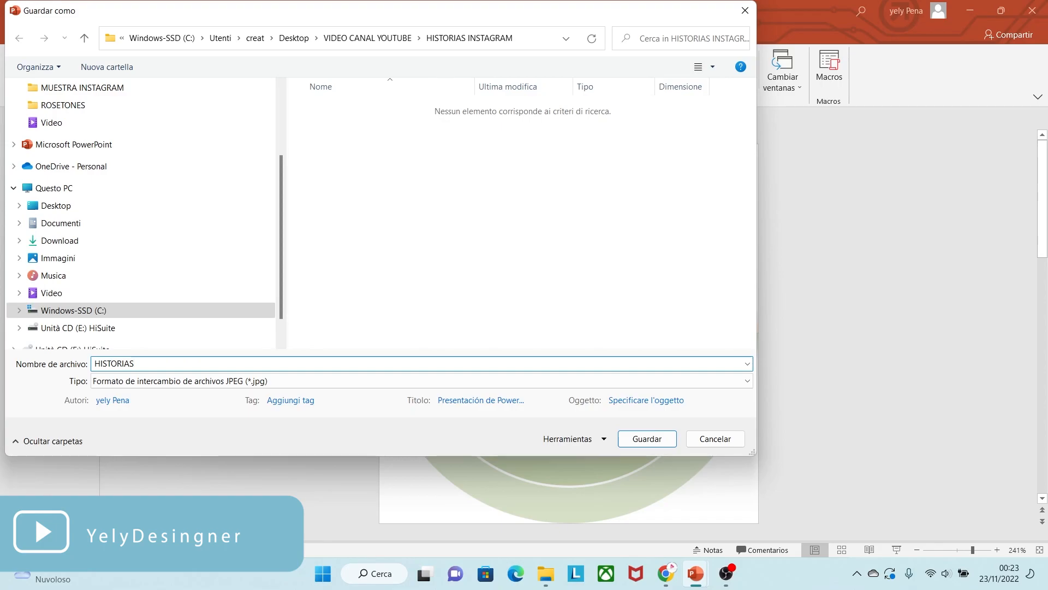
Save the export in the HISTORIAS INSTAGRAM folder with all slides included
left_click(649, 437)
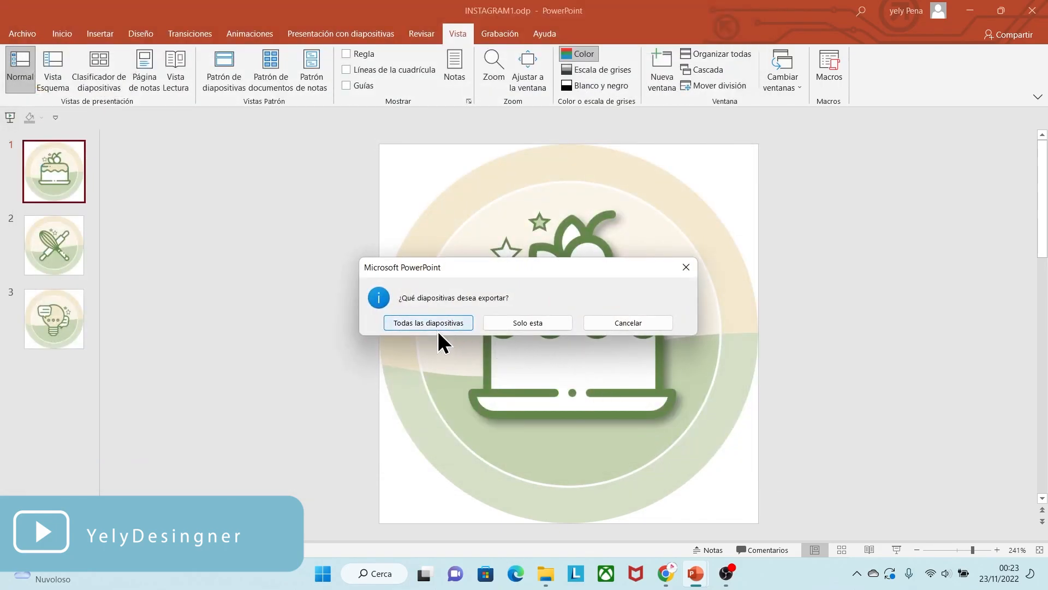
left_click(437, 326)
left_click(513, 322)
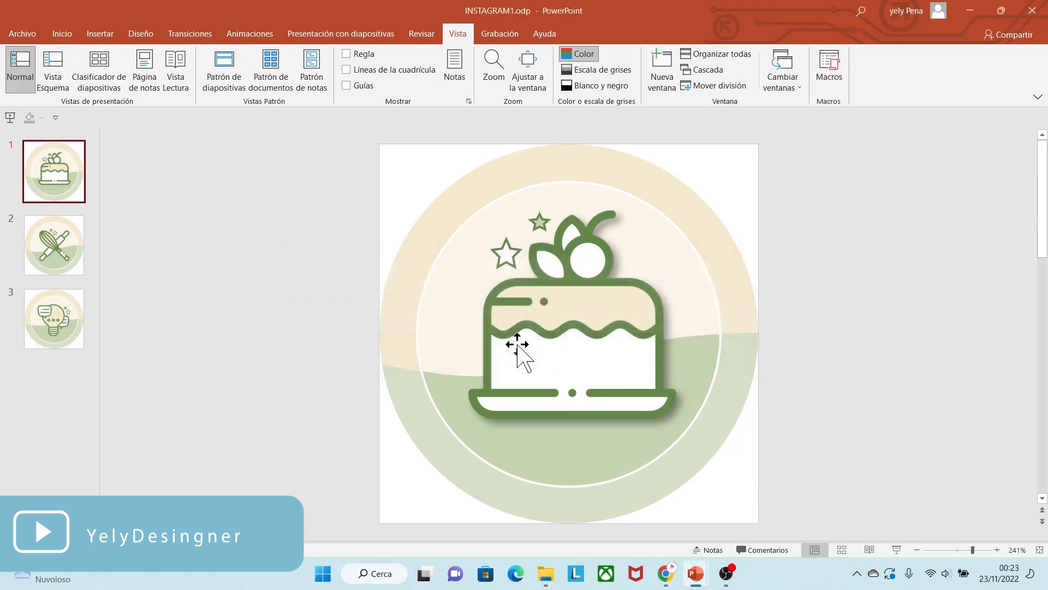